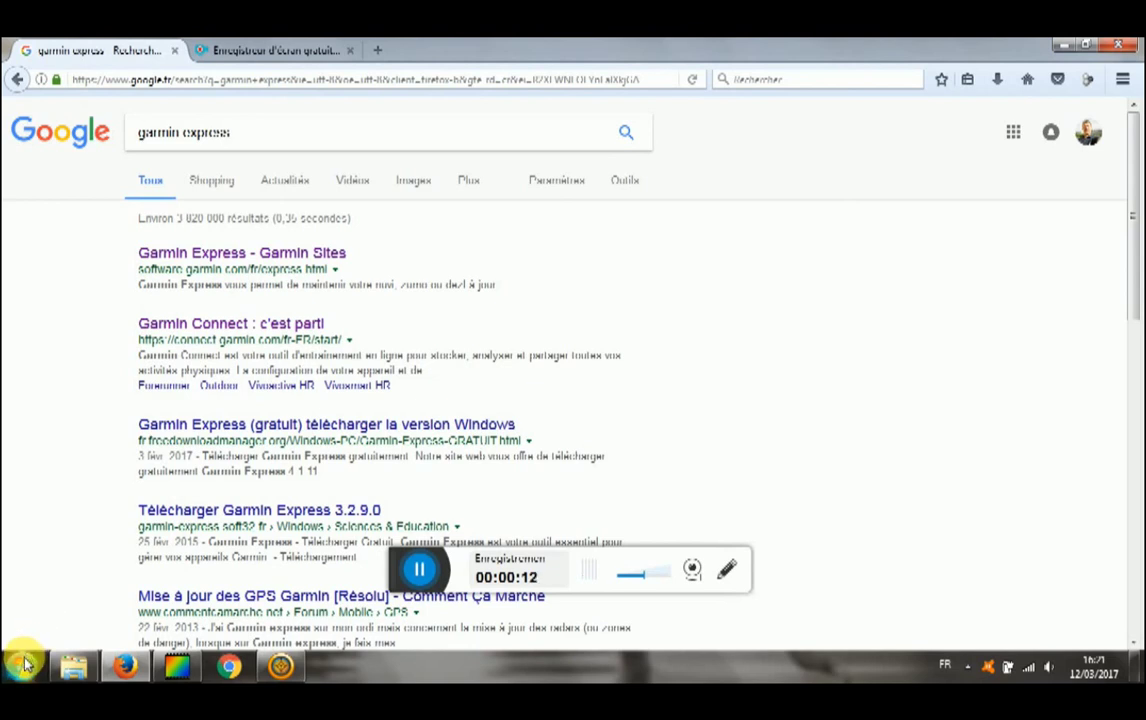
- View the programs in the installed Garmin folder
{"action": "left_click", "coordinate": [21, 664]}
{"action": "left_click", "coordinate": [27, 583]}
{"action": "left_click", "coordinate": [80, 427]}
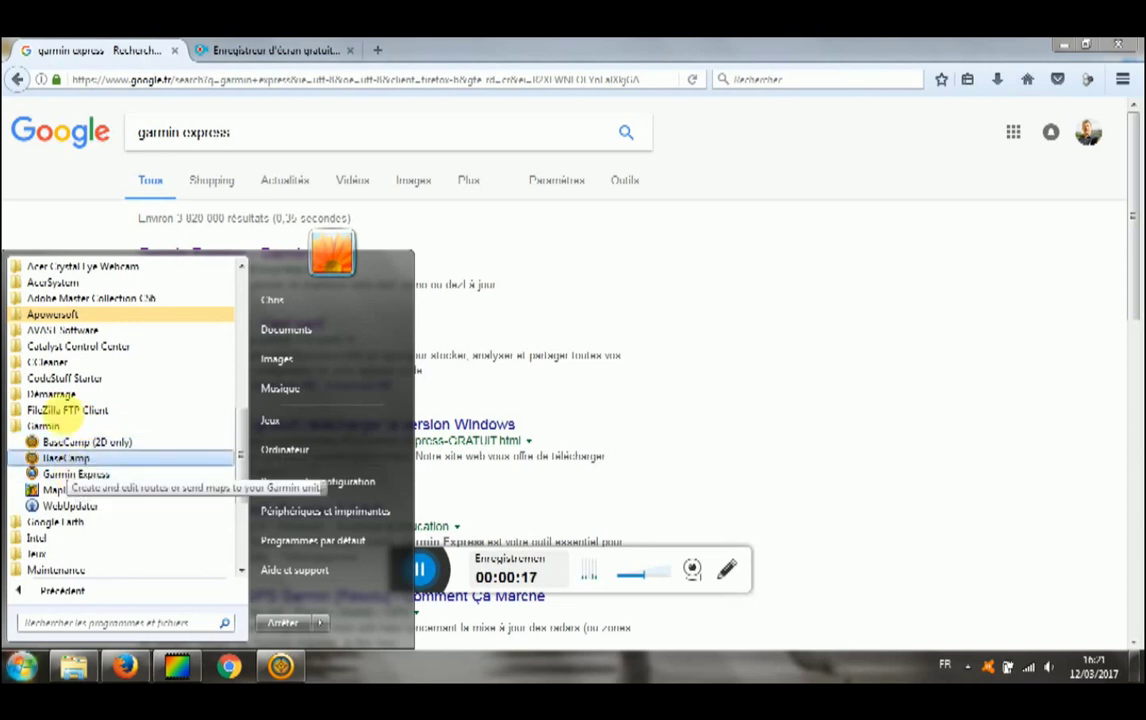
{"action": "left_click", "coordinate": [70, 223]}
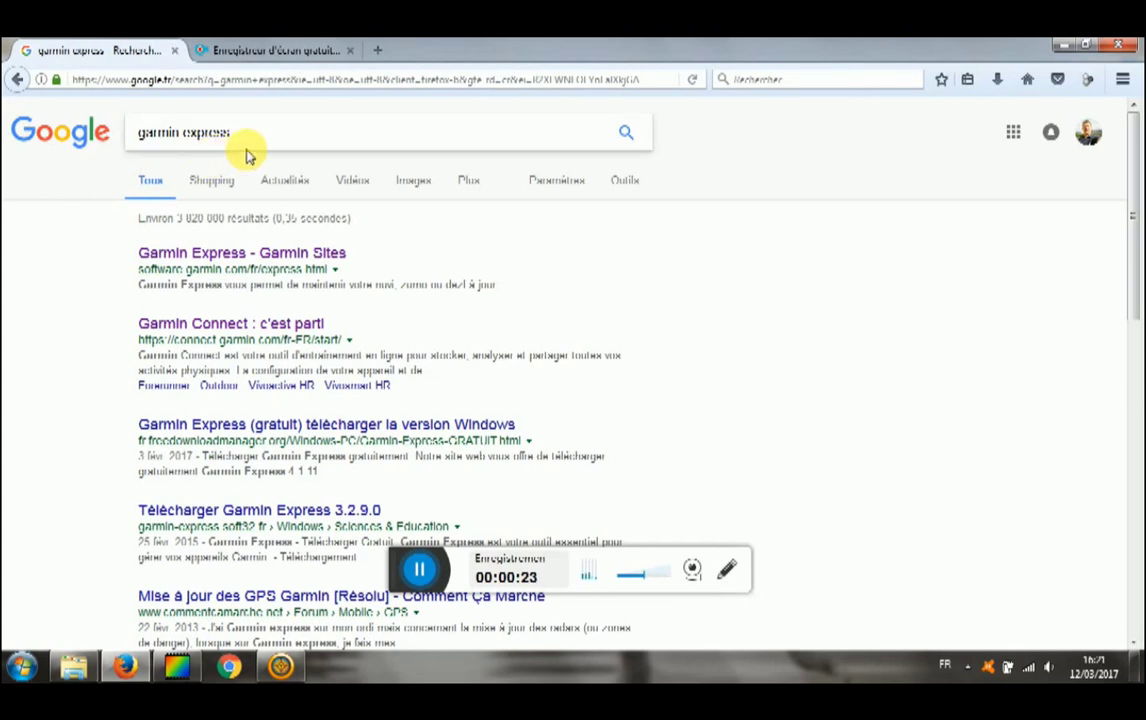
- Open the Garmin Express page on the Garmin site from the search results and review its connection, download and installation sections
{"action": "left_click", "coordinate": [199, 255]}
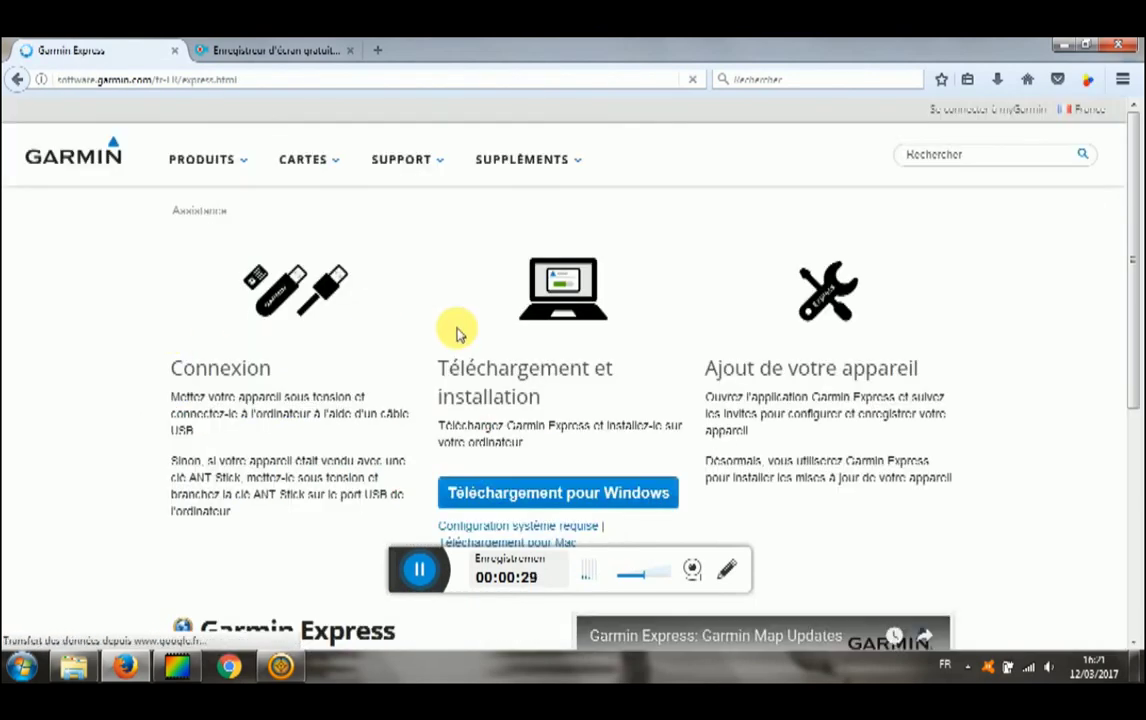
{"action": "scroll", "coordinate": [456, 333], "scroll_direction": "down", "scroll_amount": 2}
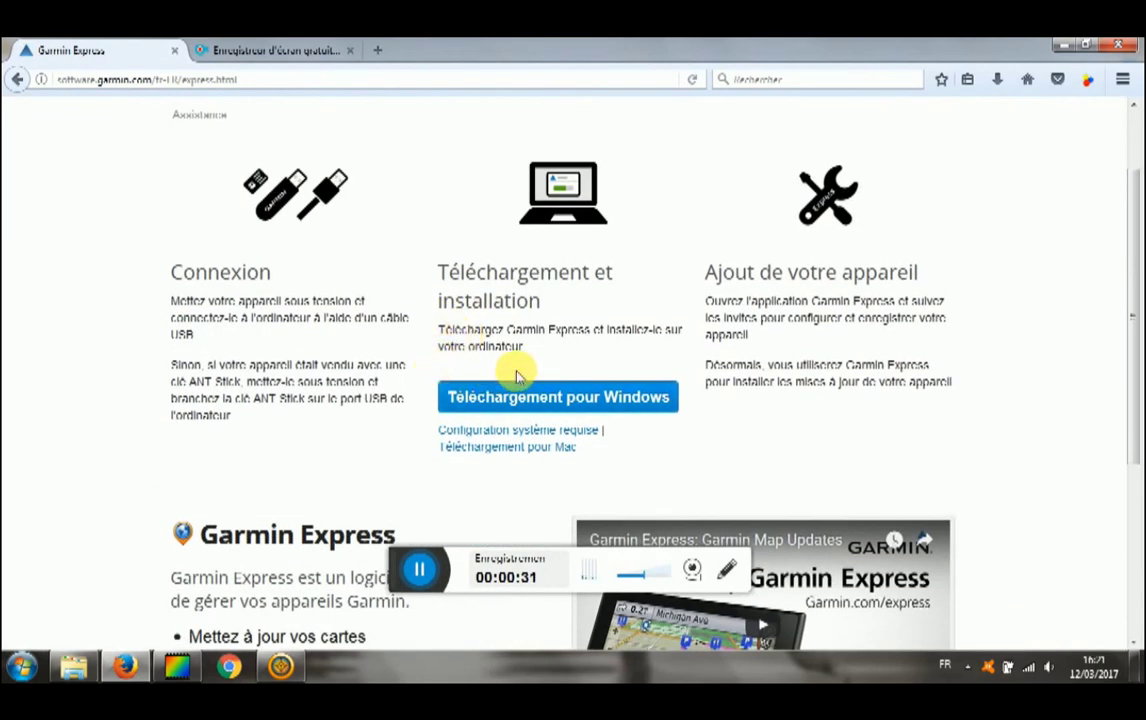
{"action": "scroll", "coordinate": [386, 353], "scroll_direction": "down", "scroll_amount": 2}
{"action": "scroll", "coordinate": [383, 350], "scroll_direction": "up", "scroll_amount": 4}
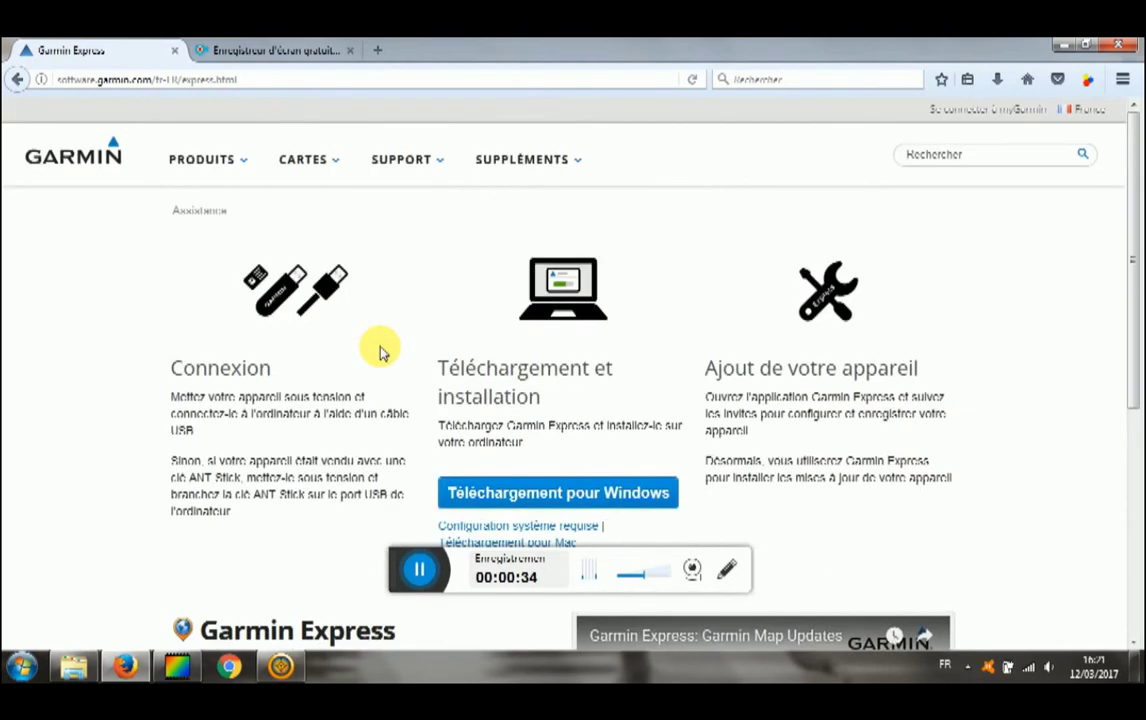
{"action": "scroll", "coordinate": [380, 350], "scroll_direction": "down", "scroll_amount": 1}
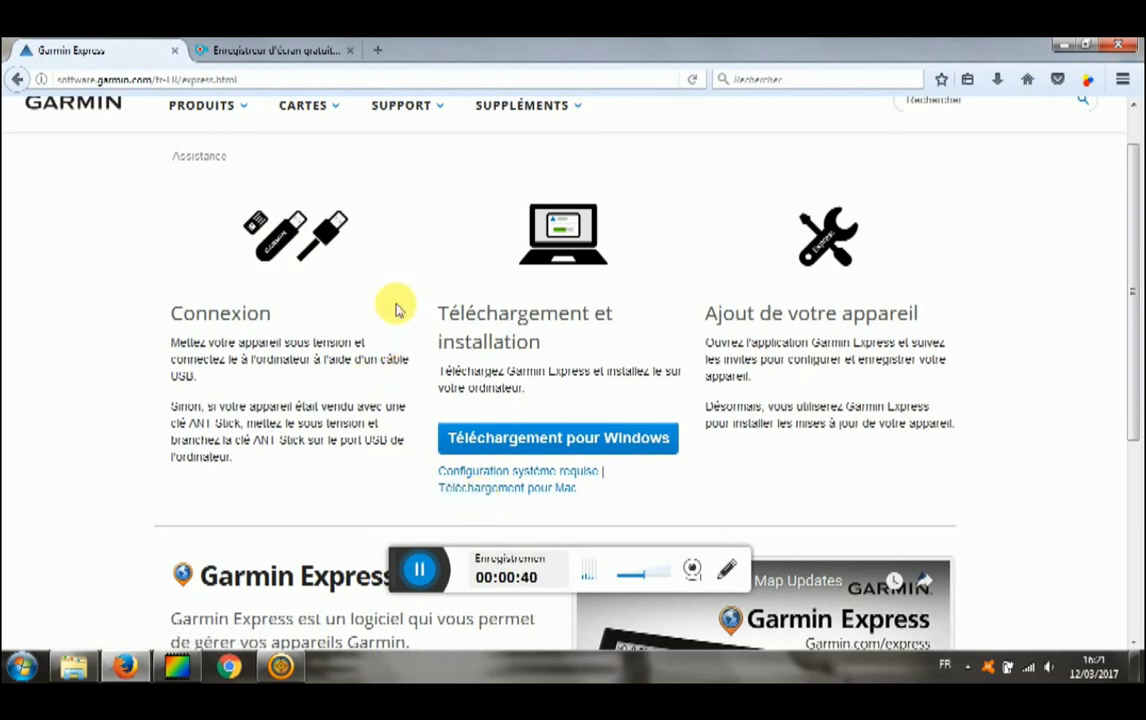
- Launch Garmin Express from the installed Garmin programs and open the BMW Navigator IV device
{"action": "left_click", "coordinate": [22, 665]}
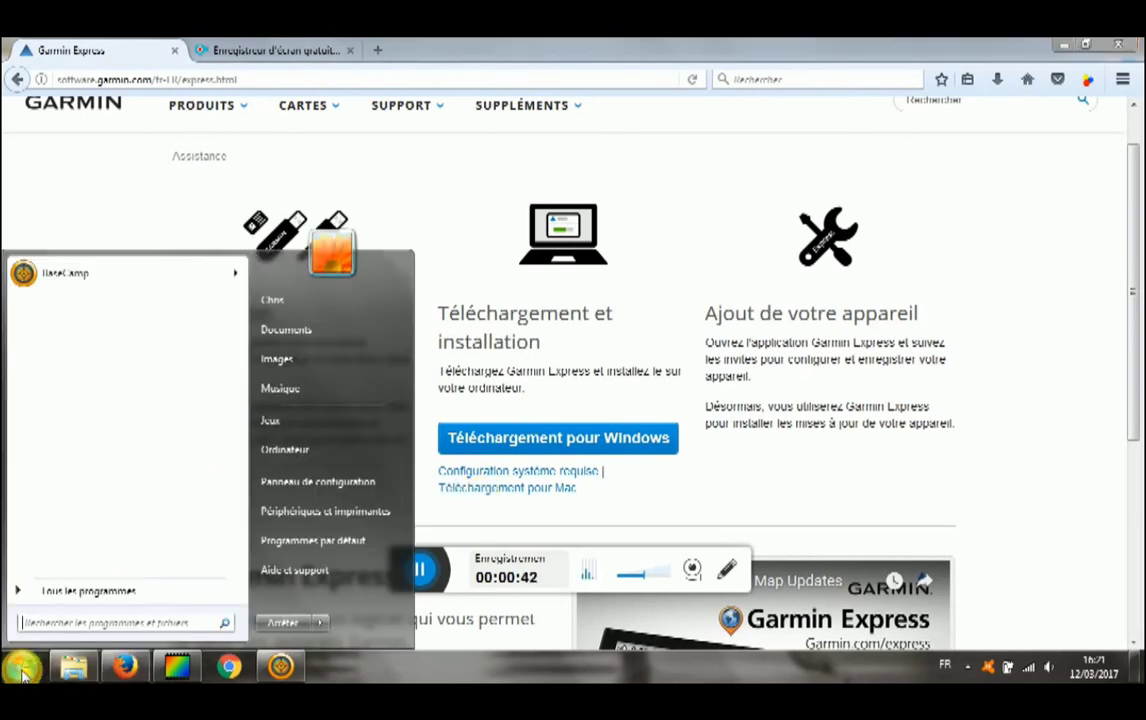
{"action": "left_click", "coordinate": [15, 591]}
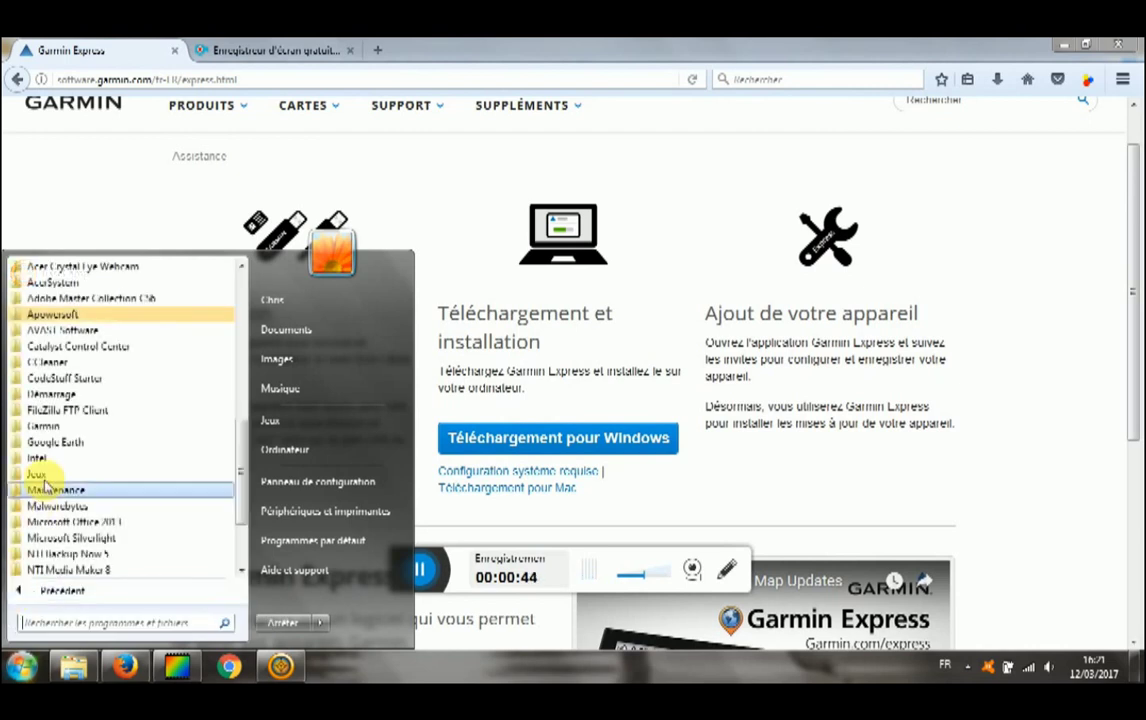
{"action": "left_click", "coordinate": [43, 430]}
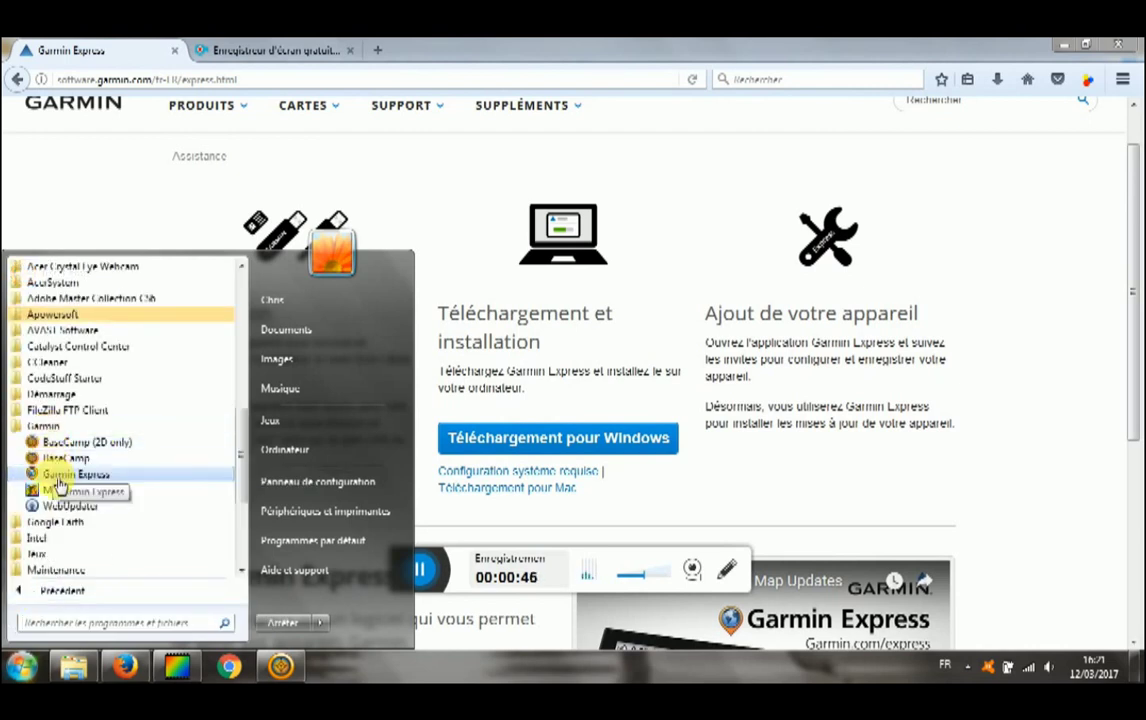
{"action": "left_click", "coordinate": [52, 476]}
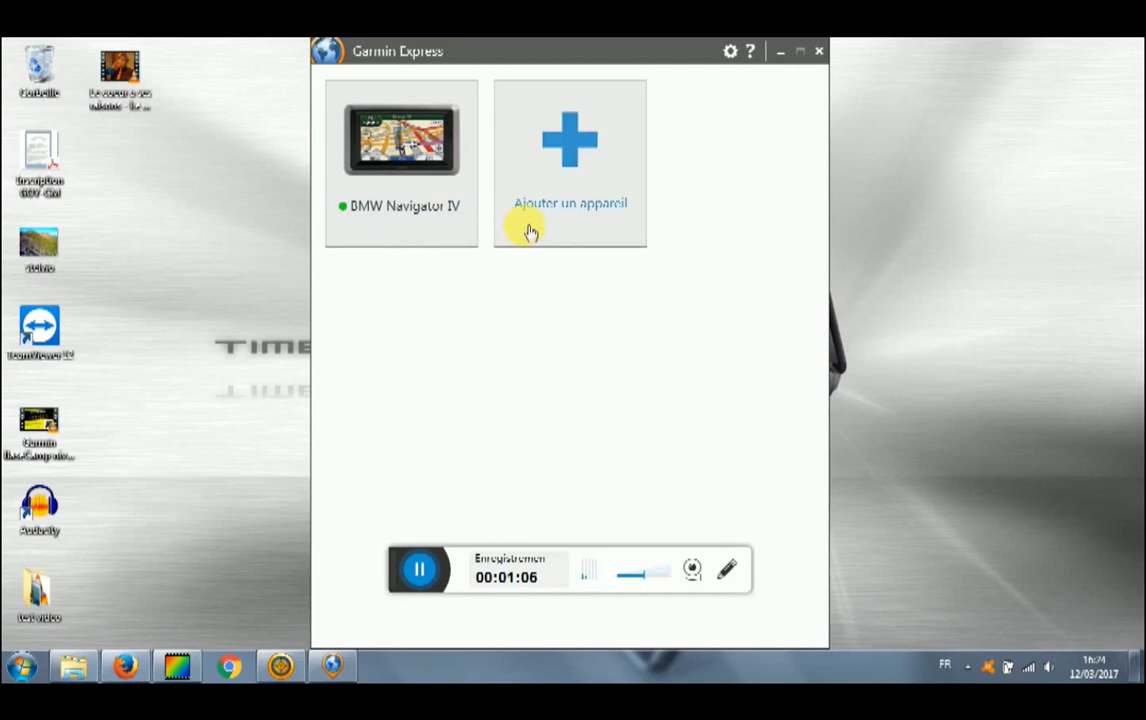
{"action": "left_click", "coordinate": [385, 225]}
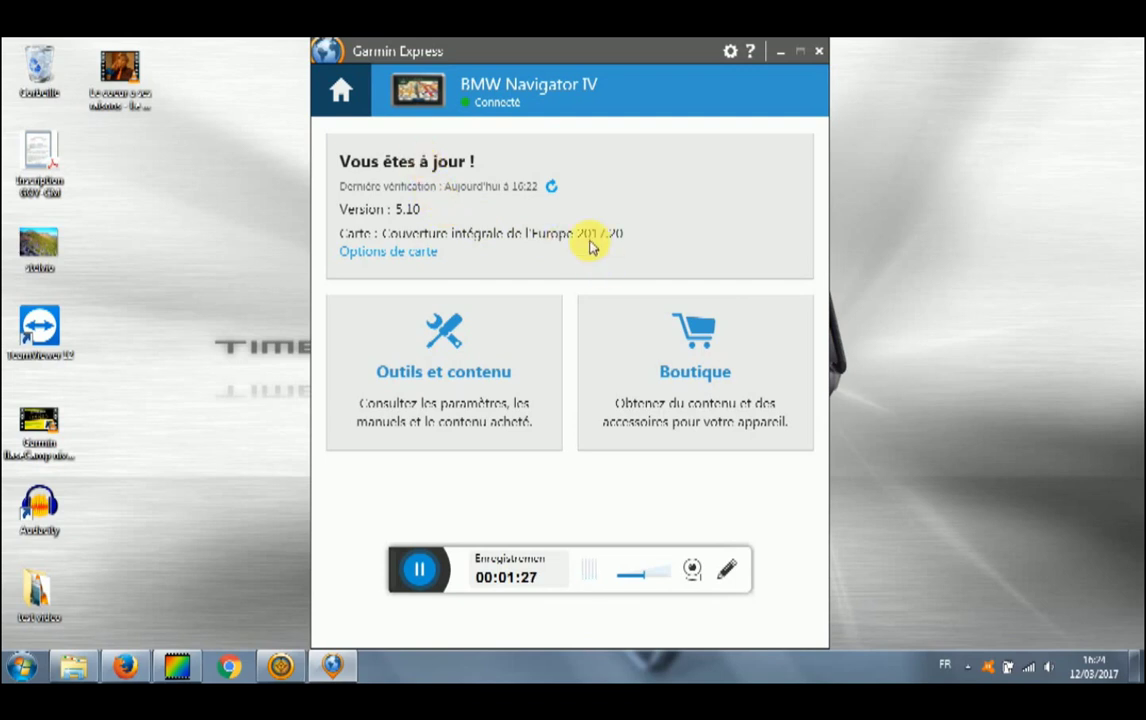
- Review the map options for reinstalling the BMW Navigator IV map or installing it on the computer, and close Garmin Express
{"action": "left_click", "coordinate": [424, 253]}
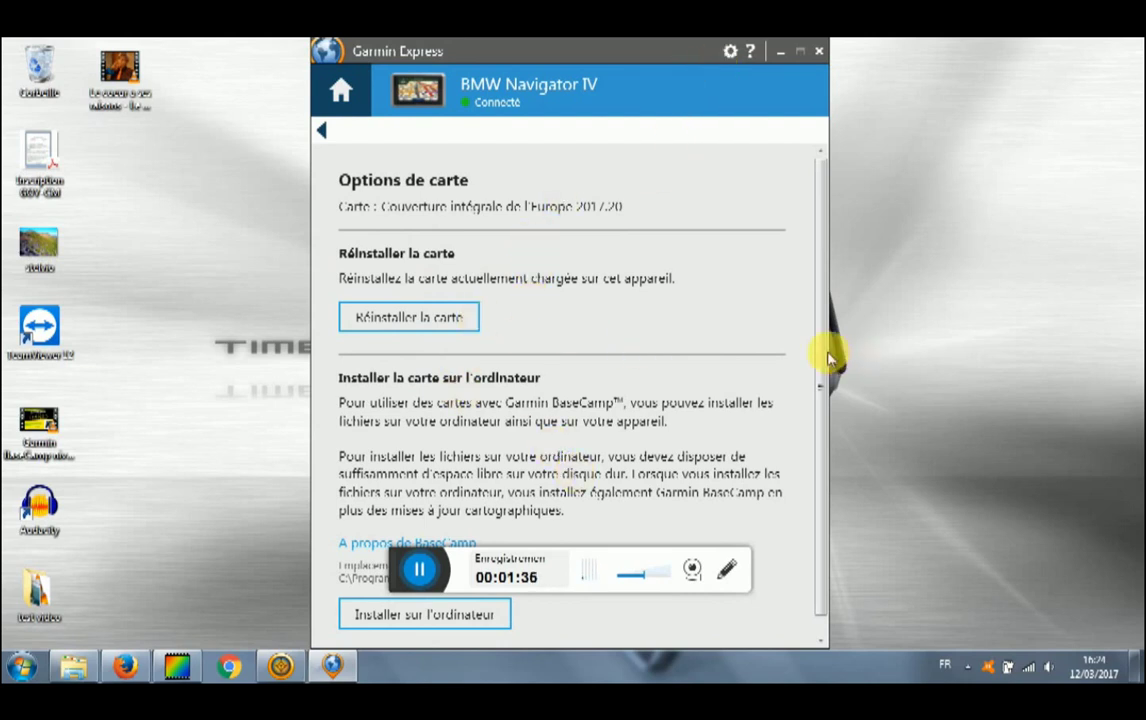
{"action": "mouse_move", "coordinate": [822, 363]}
{"action": "left_mouse_down"}
{"action": "mouse_move", "coordinate": [819, 384]}
{"action": "mouse_move", "coordinate": [814, 343]}
{"action": "left_mouse_up"}
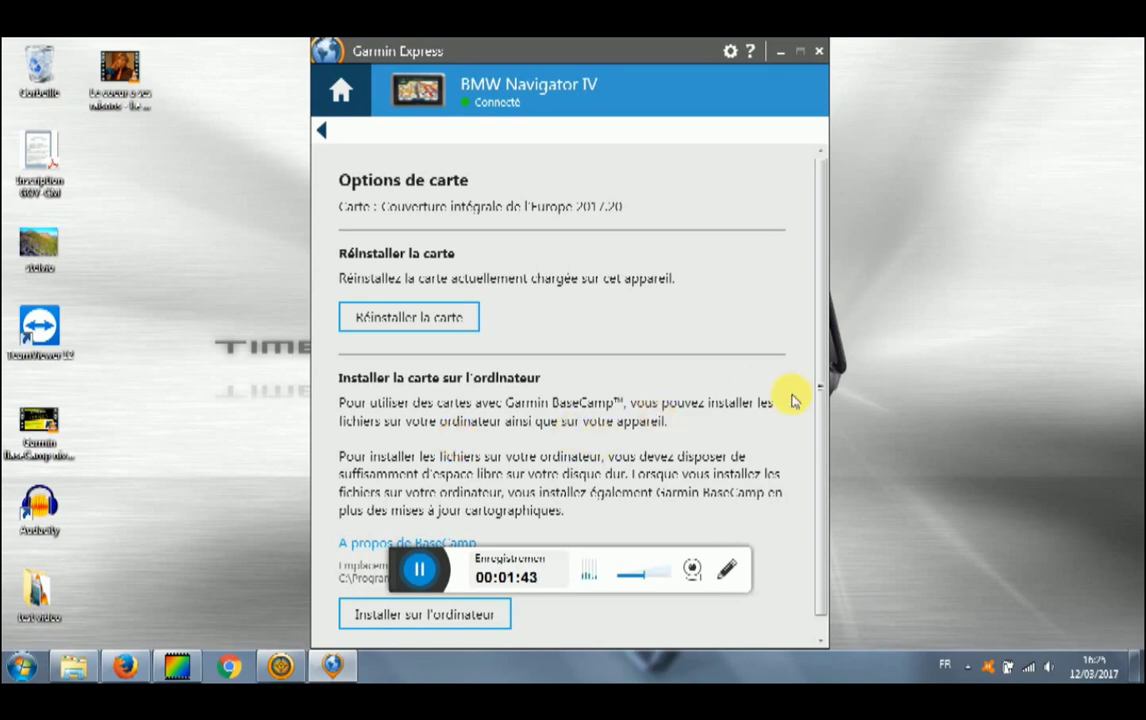
{"action": "mouse_move", "coordinate": [822, 420]}
{"action": "left_mouse_down"}
{"action": "mouse_move", "coordinate": [819, 442]}
{"action": "mouse_move", "coordinate": [822, 410]}
{"action": "left_mouse_up"}
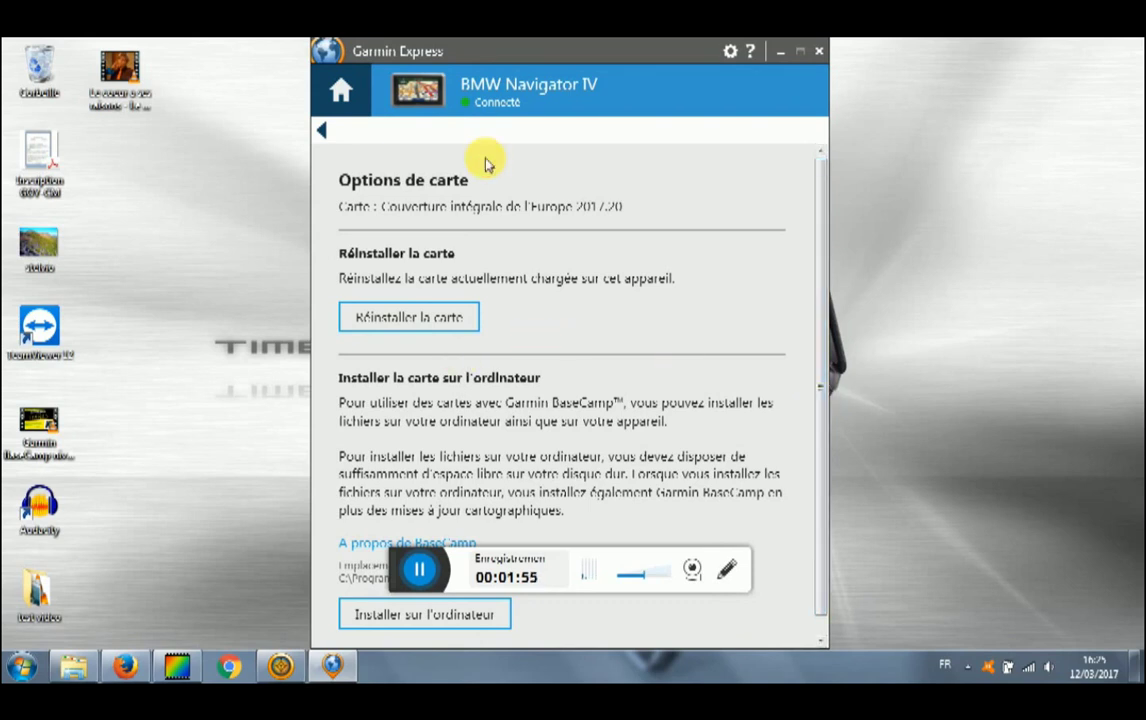
{"action": "left_click", "coordinate": [327, 135]}
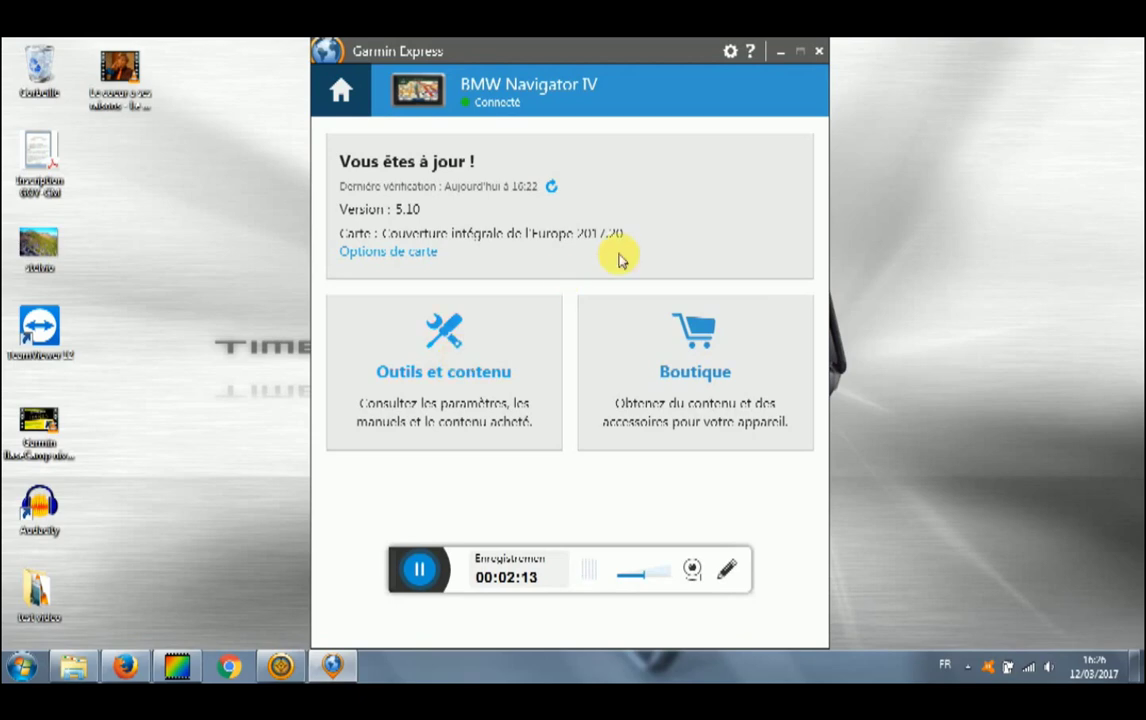
{"action": "left_click", "coordinate": [822, 53]}
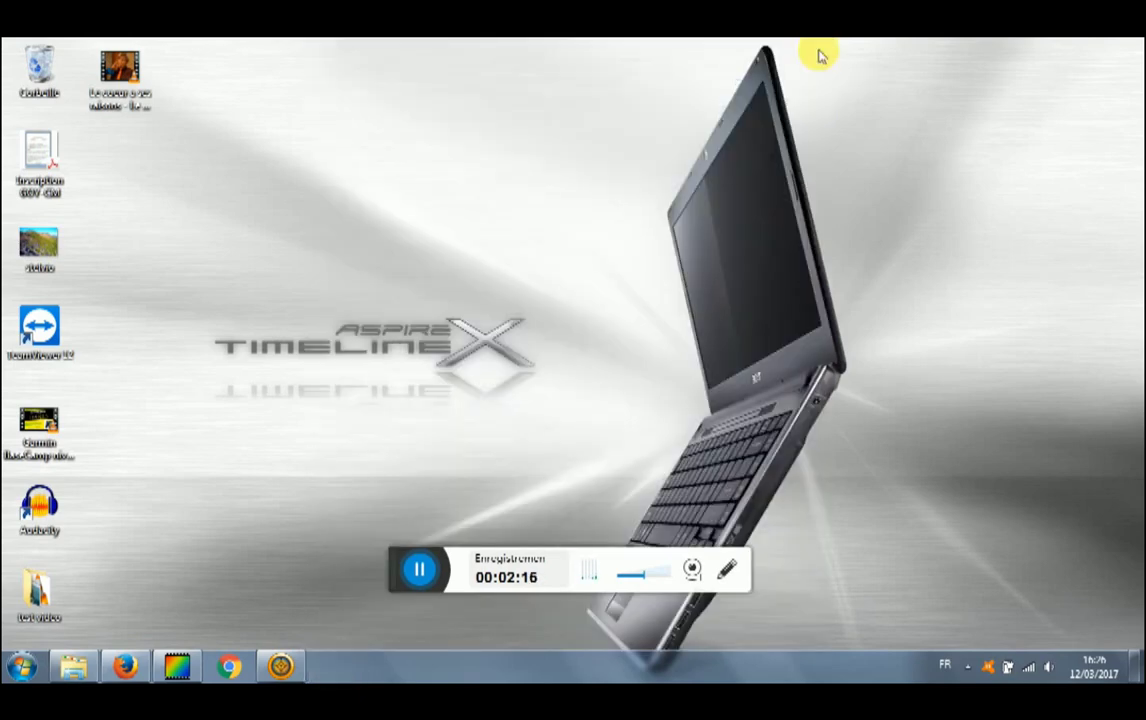
- Switch to Garmin BaseCamp, enlarge the device list and view the details of CN Europe NT 2013.41 3D and City Navigator Europe NT 2017.2
{"action": "left_click", "coordinate": [280, 668]}
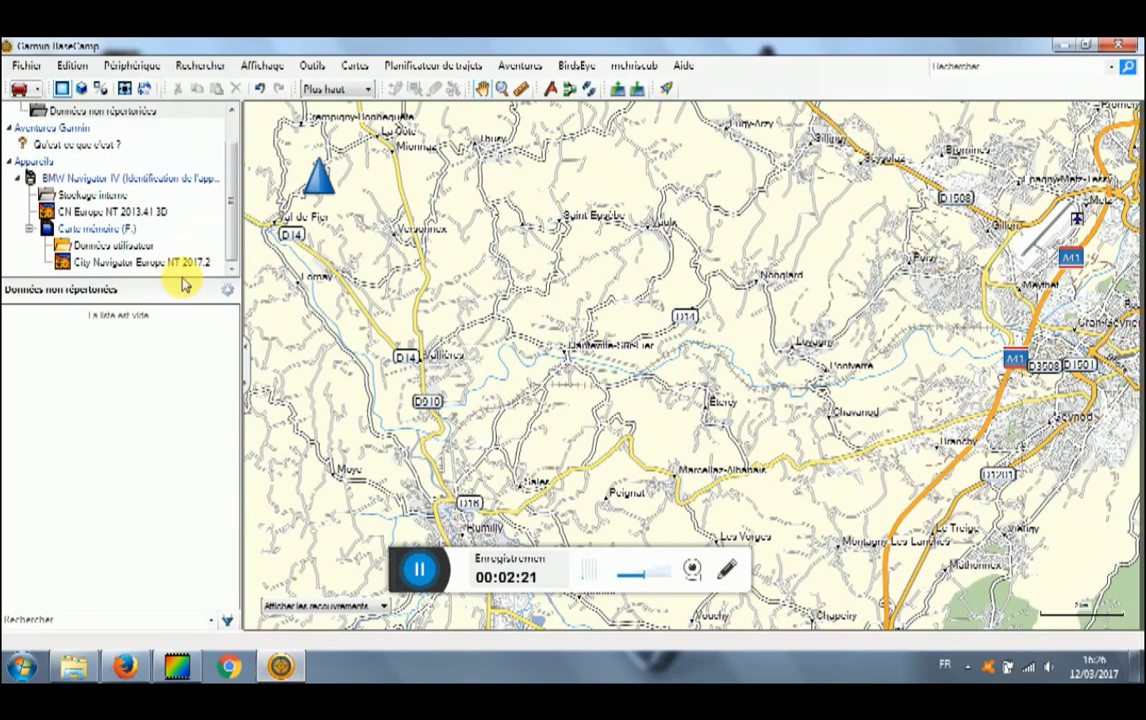
{"action": "left_click_drag", "start_coordinate": [190, 289], "coordinate": [190, 345]}
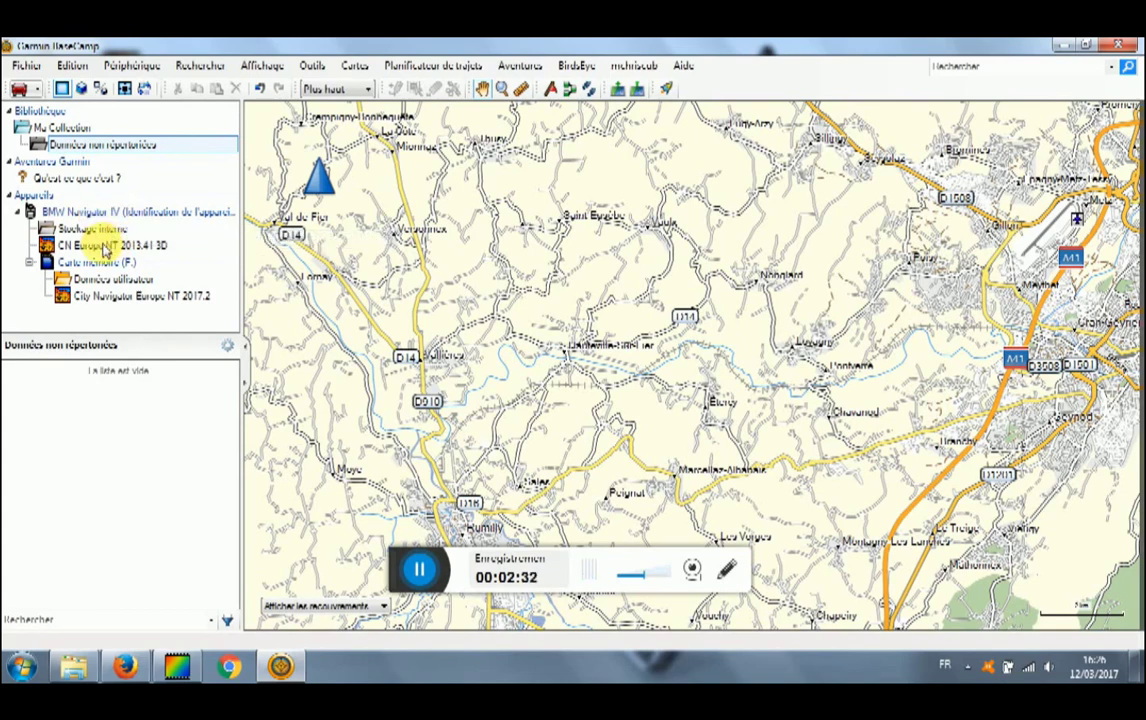
{"action": "left_click", "coordinate": [104, 249]}
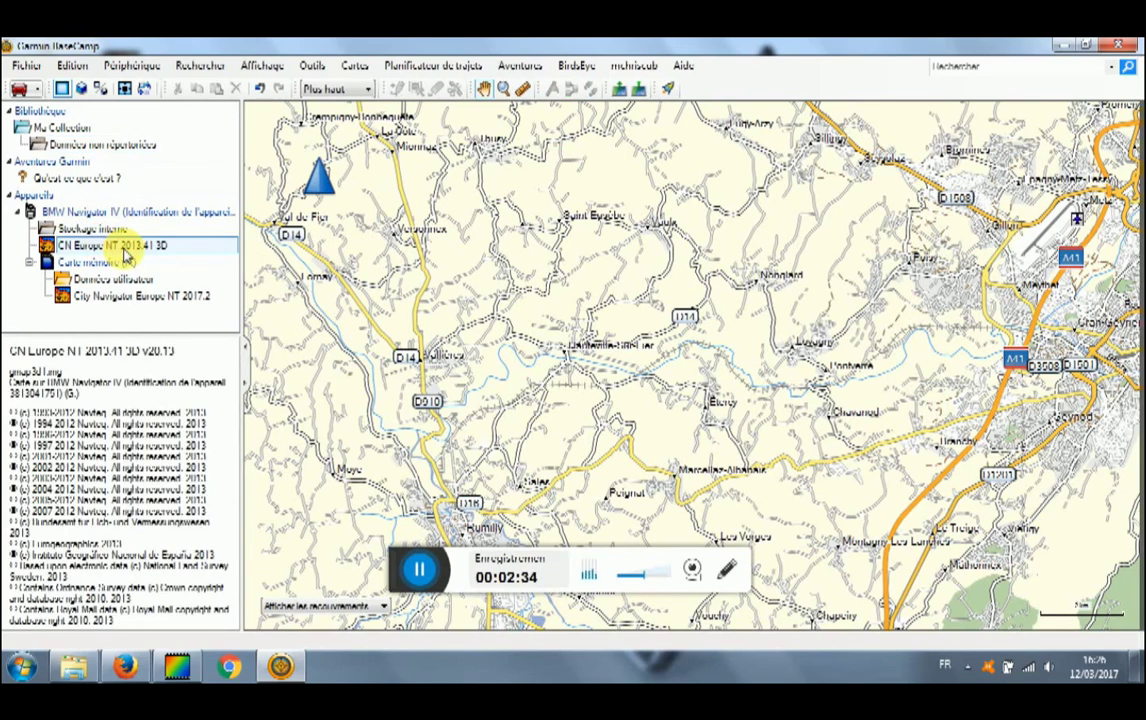
{"action": "left_click", "coordinate": [135, 298]}
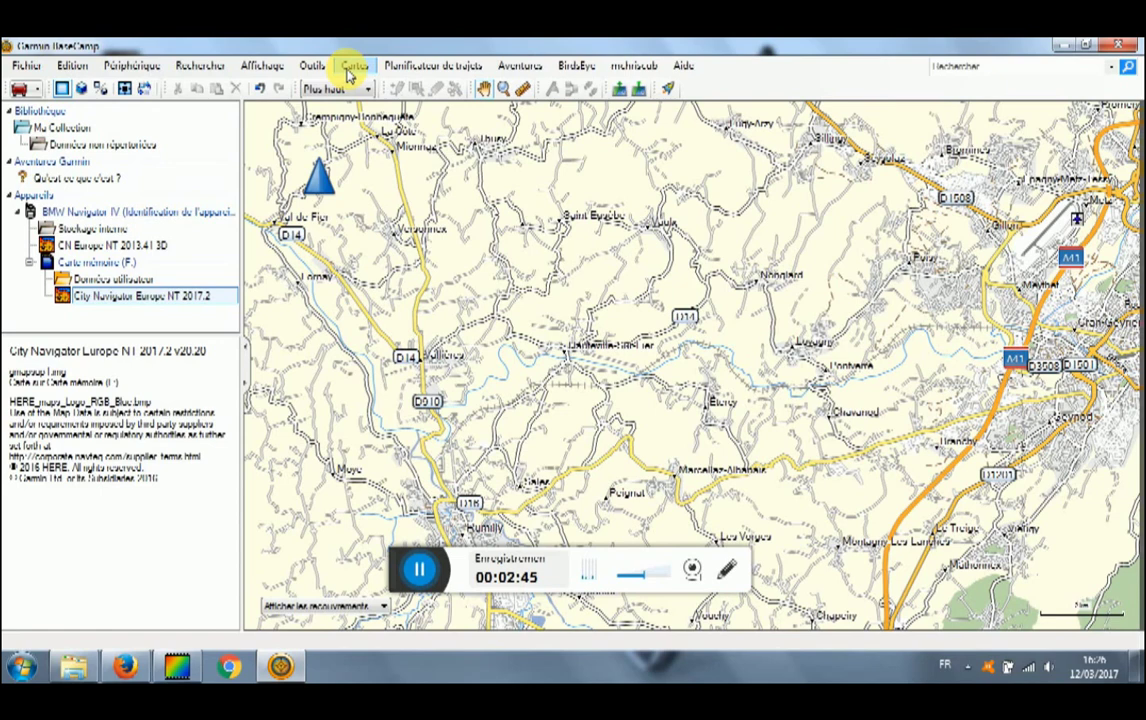
- Display the Carte globale map and bring Annecy and its lake into view
{"action": "left_click", "coordinate": [352, 68]}
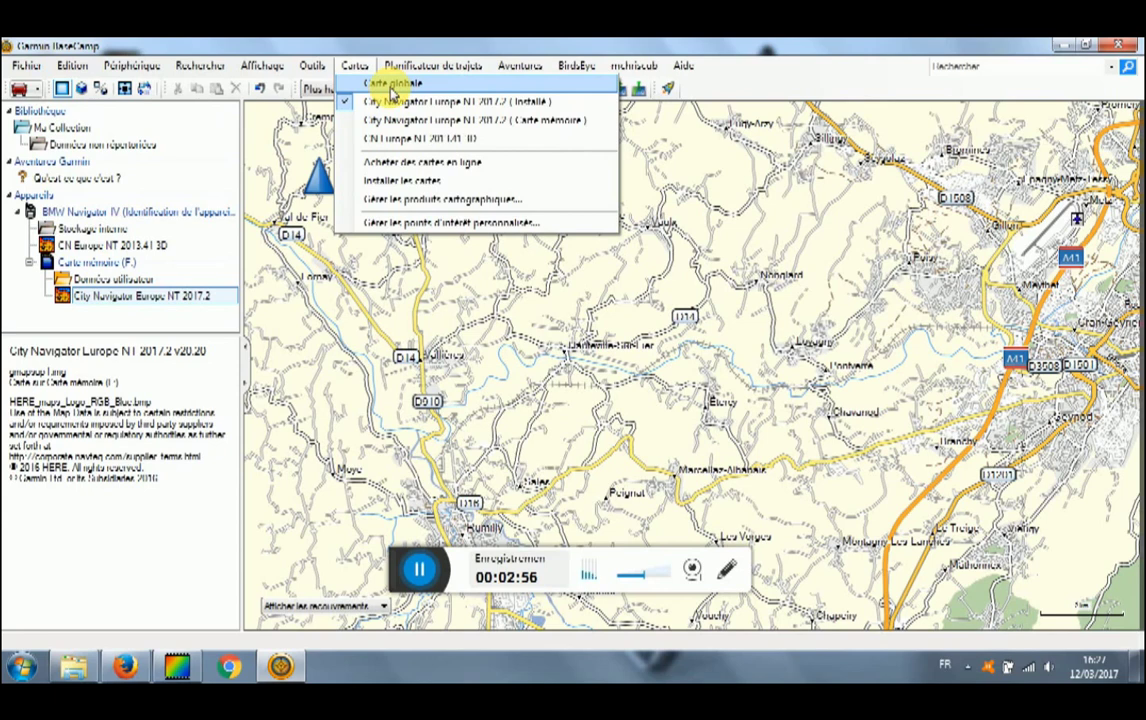
{"action": "left_click", "coordinate": [386, 83]}
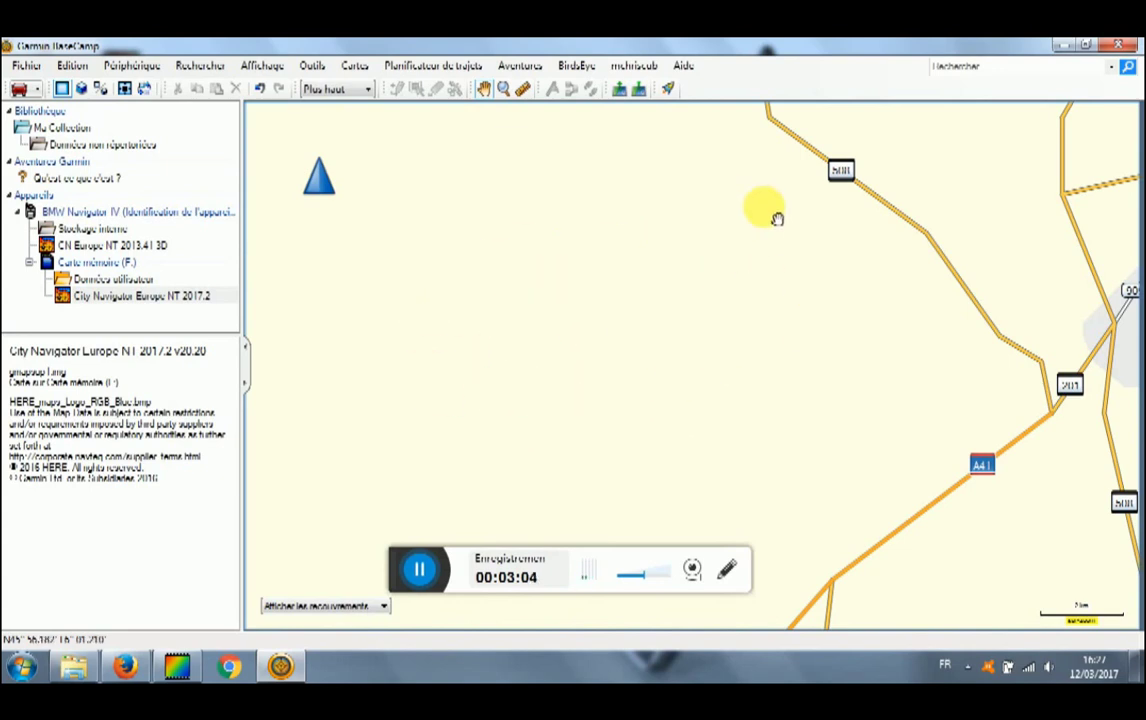
{"action": "left_click_drag", "start_coordinate": [867, 252], "coordinate": [673, 302]}
{"action": "left_click_drag", "start_coordinate": [776, 293], "coordinate": [587, 249]}
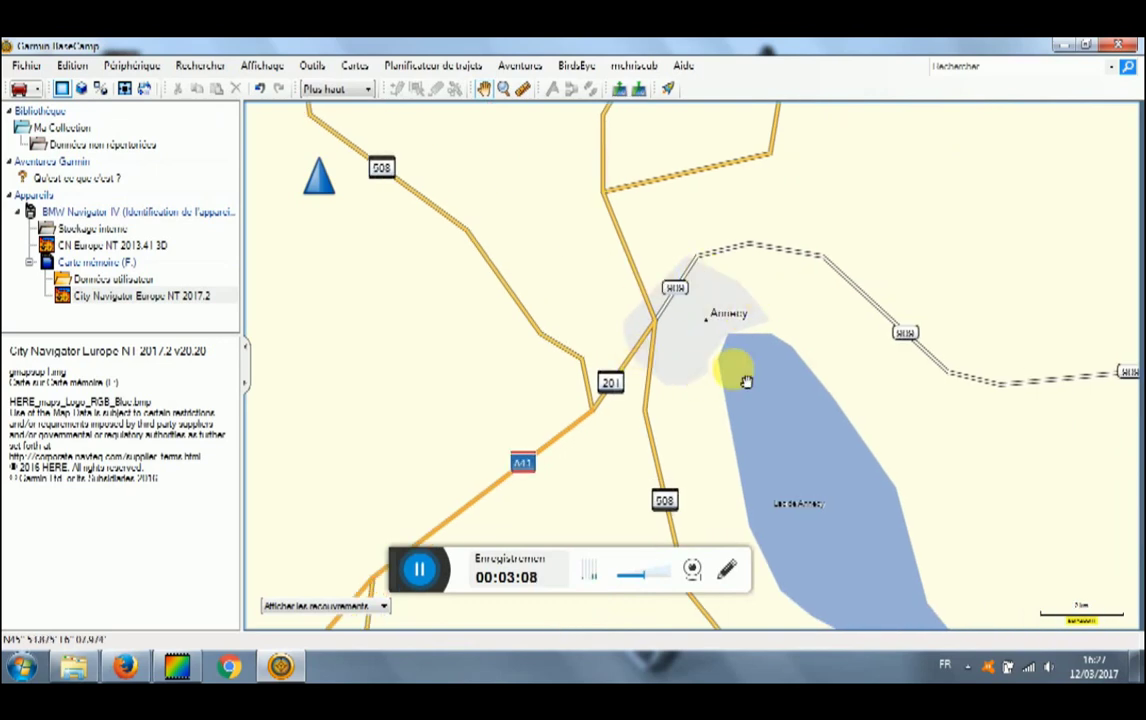
- Display the installed City Navigator Europe NT 2017.2 map and examine the Annecy area in more detail
{"action": "left_click", "coordinate": [356, 67]}
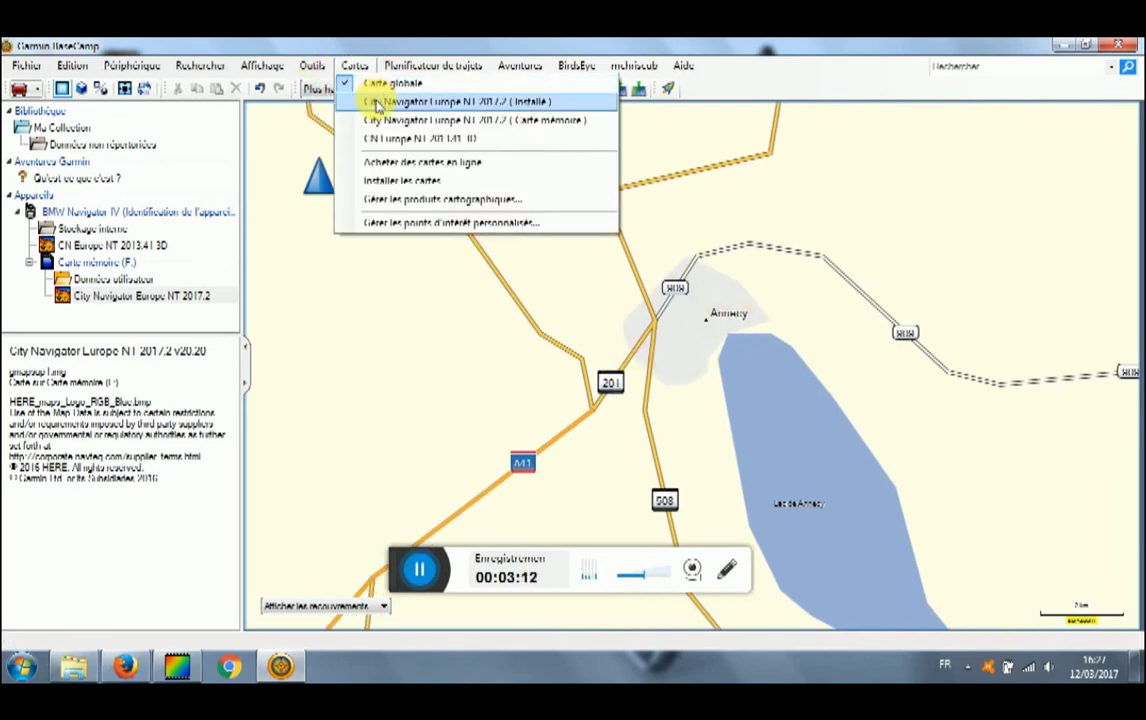
{"action": "left_click", "coordinate": [510, 102]}
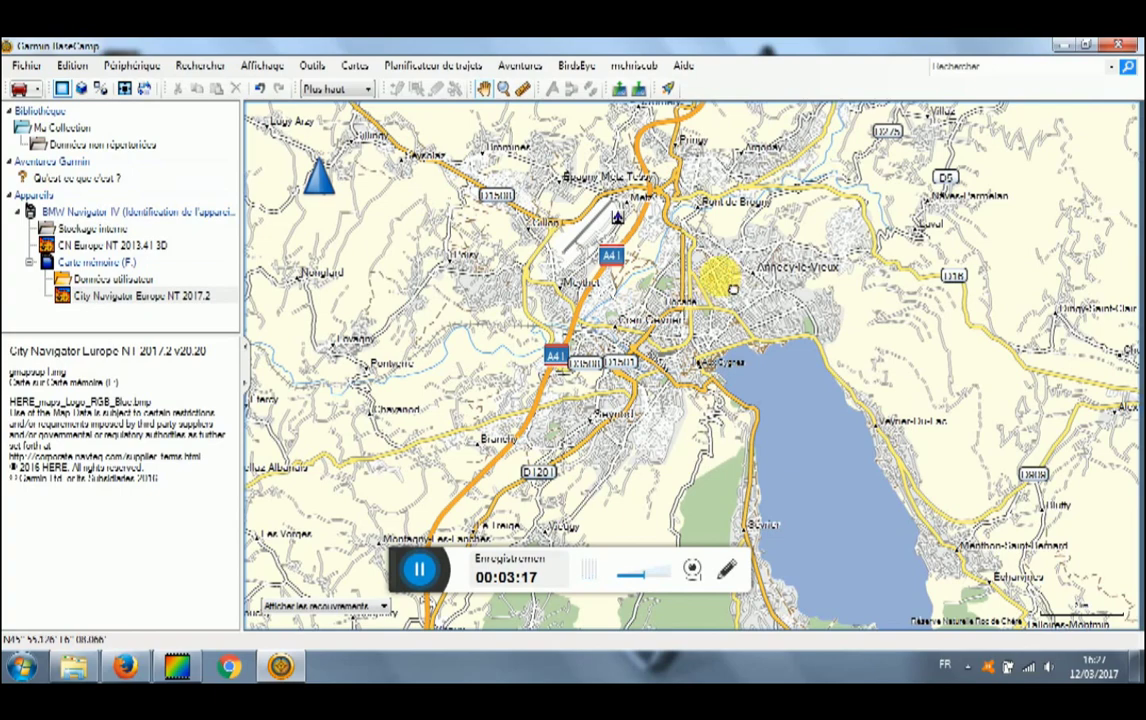
{"action": "left_click_drag", "start_coordinate": [732, 289], "coordinate": [703, 308]}
{"action": "scroll", "coordinate": [703, 308], "scroll_direction": "up", "scroll_amount": 2}
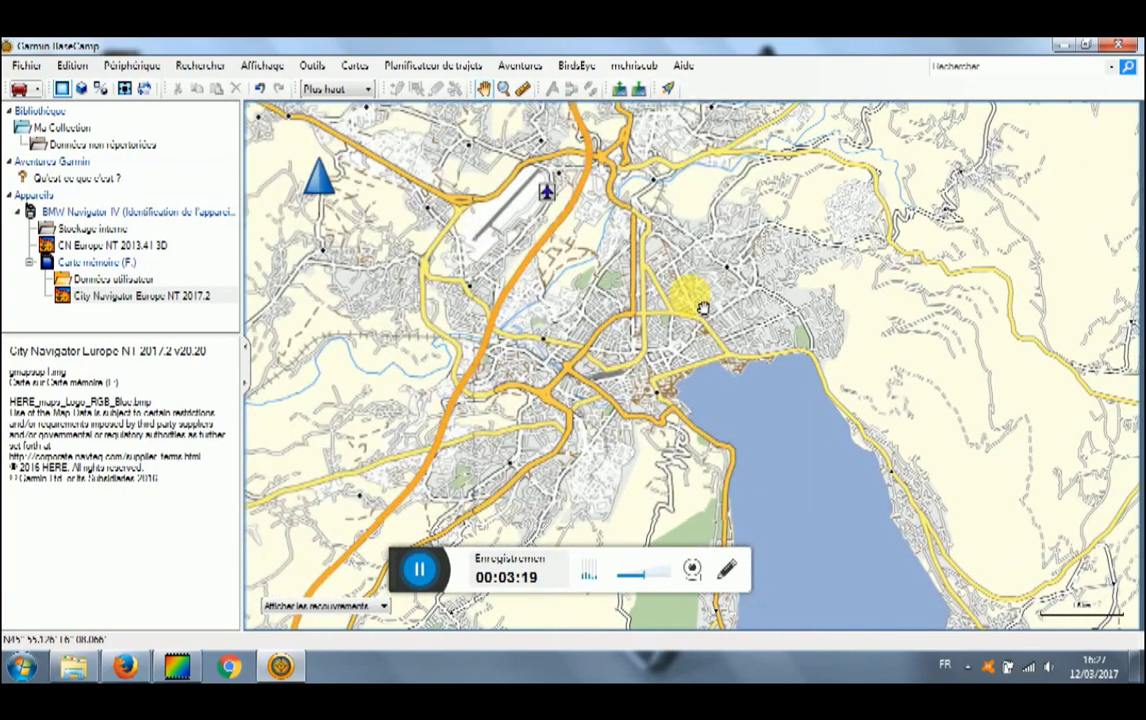
{"action": "left_click_drag", "start_coordinate": [665, 296], "coordinate": [690, 297]}
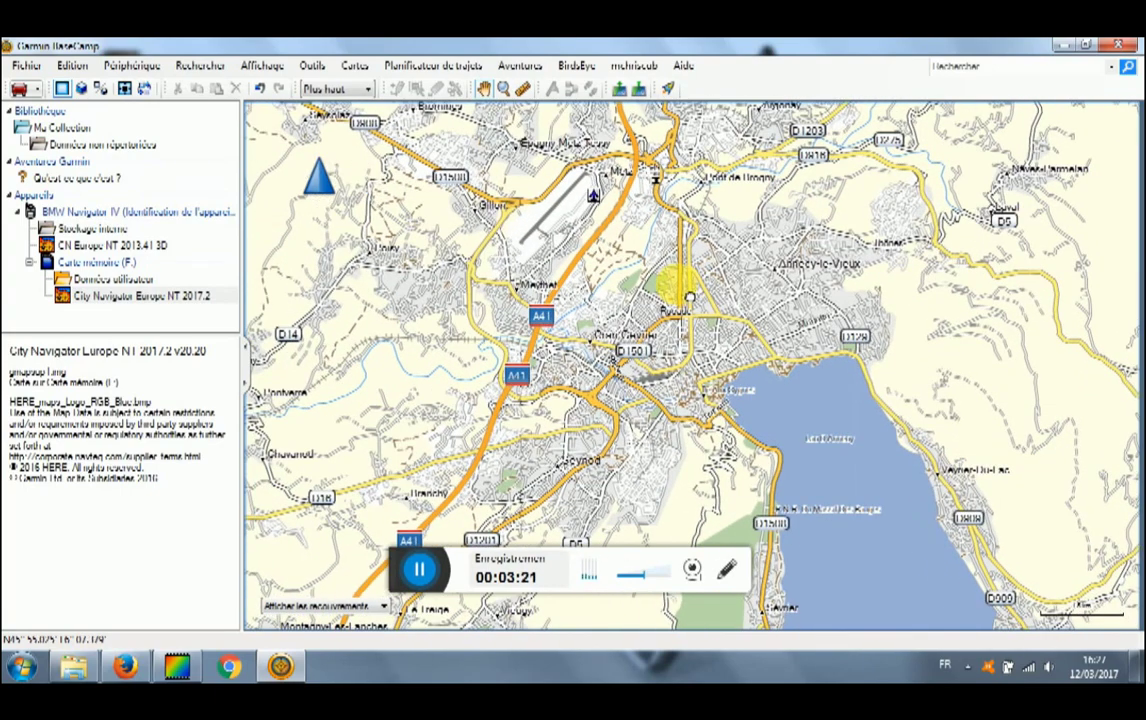
{"action": "mouse_move", "coordinate": [690, 297]}
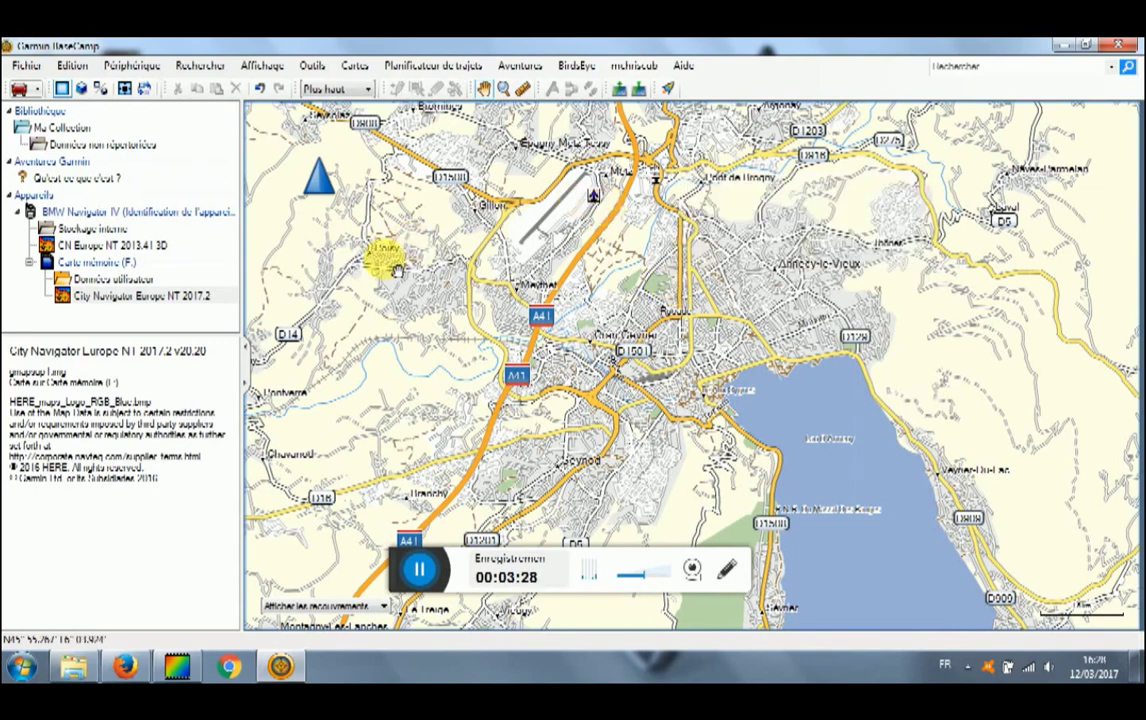
- Check which maps are available for display with the BMW Navigator IV disconnected
{"action": "mouse_move", "coordinate": [397, 268]}
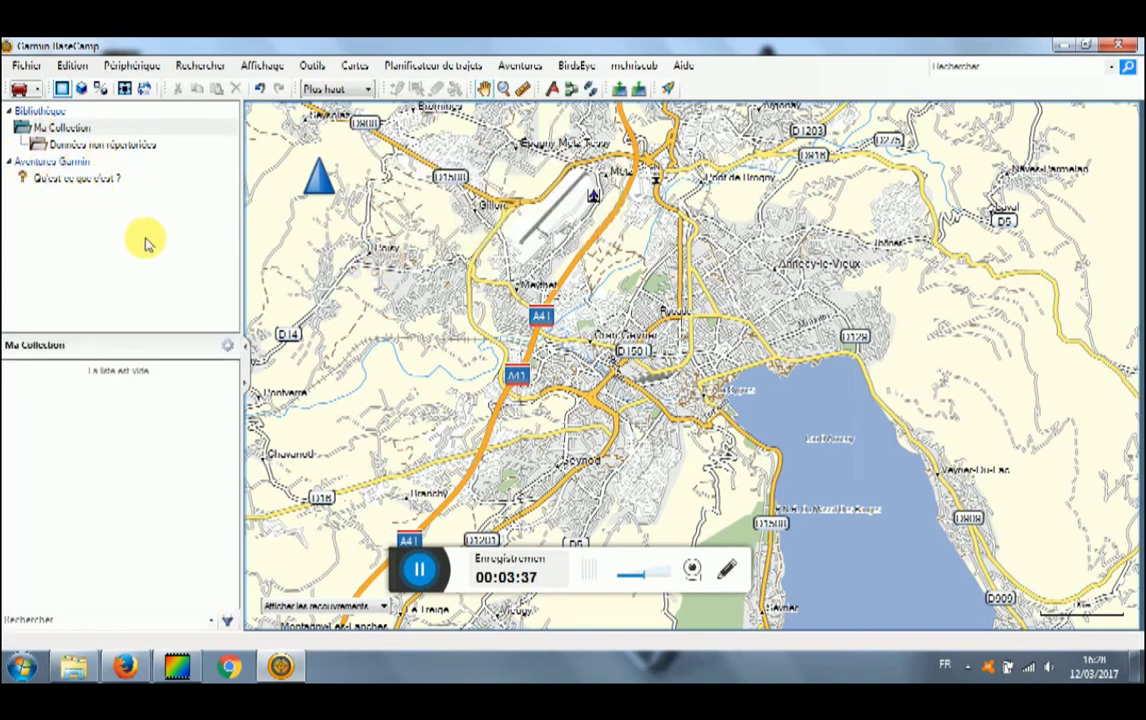
{"action": "left_click", "coordinate": [360, 68]}
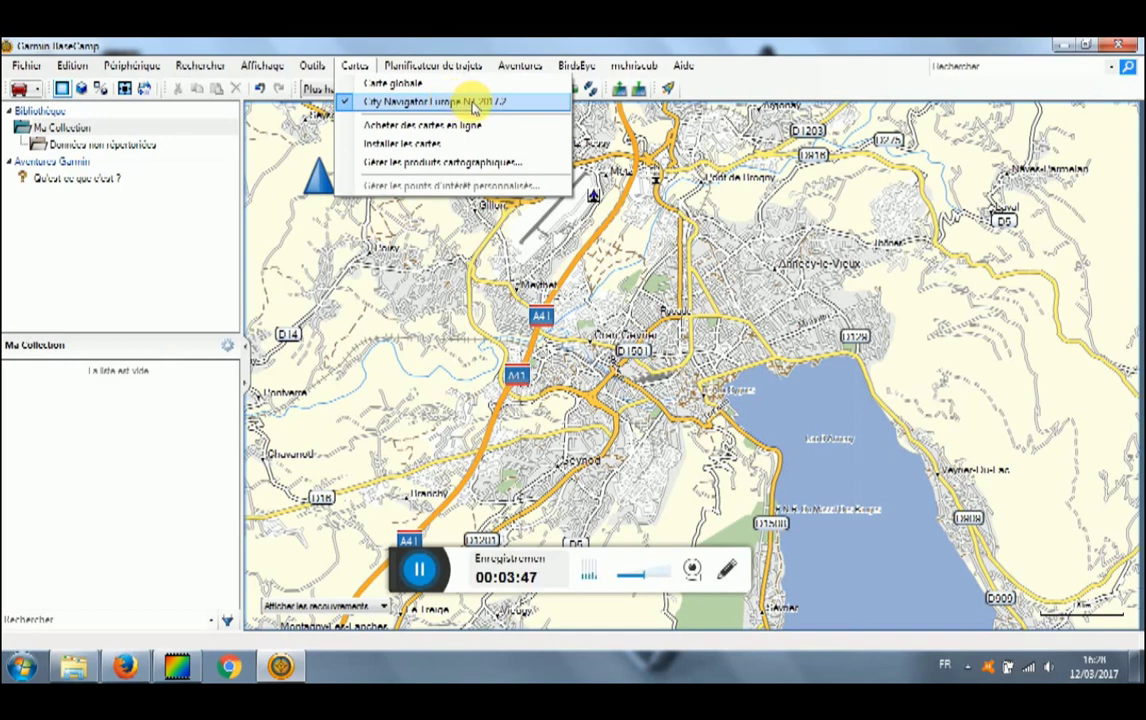
{"action": "left_click", "coordinate": [481, 53]}
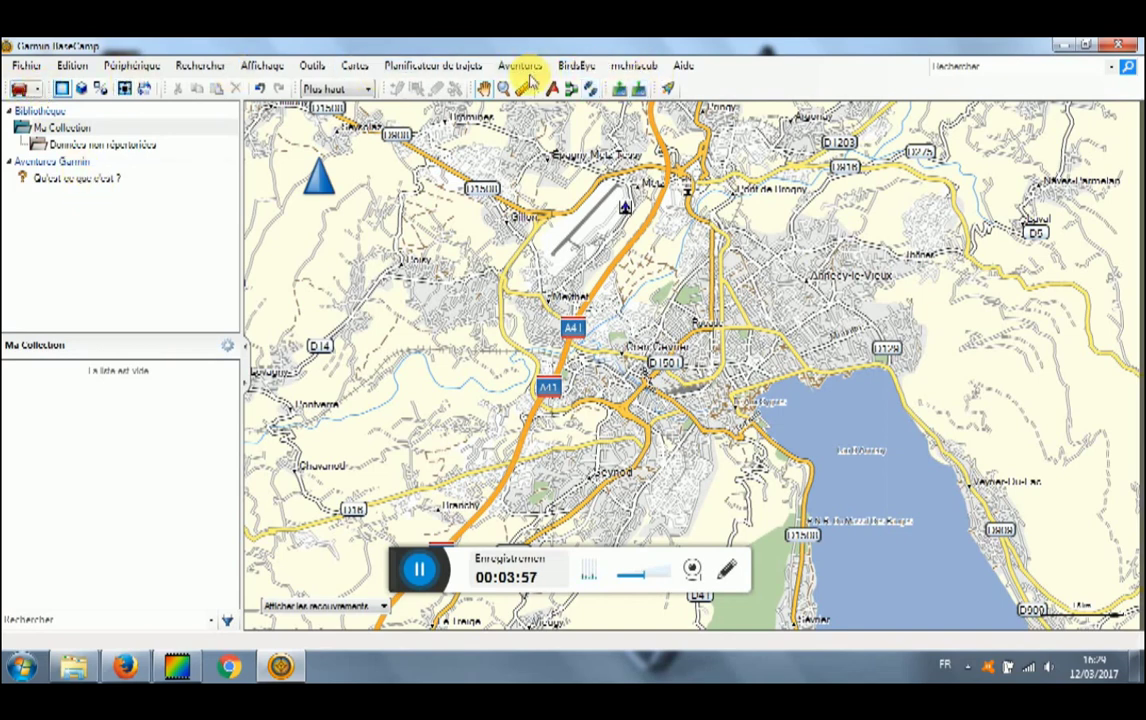
- Set the activity profile to Moto and open the activity profile options for editing
{"action": "left_click", "coordinate": [34, 90]}
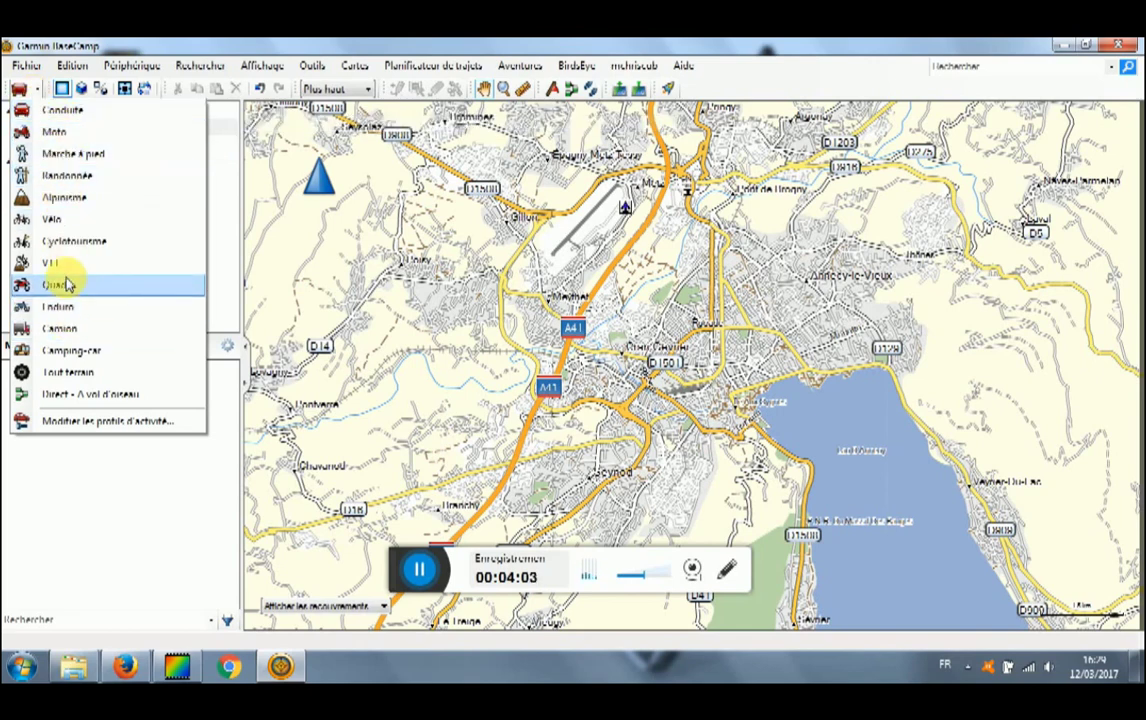
{"action": "left_click", "coordinate": [70, 134]}
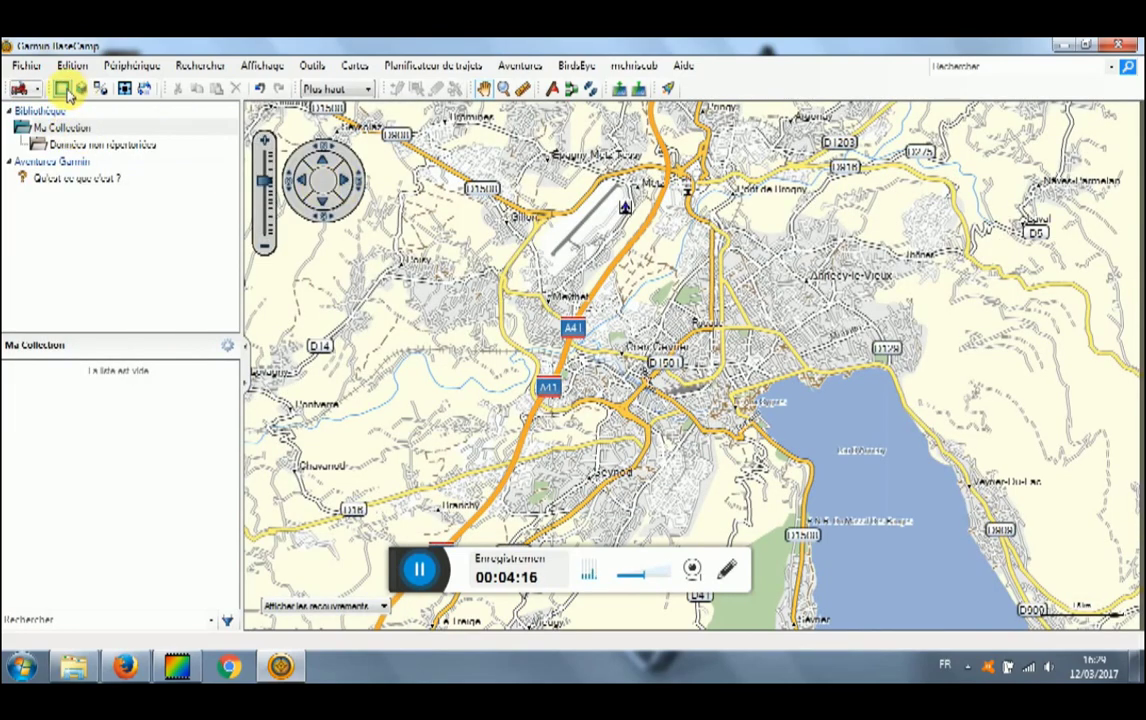
{"action": "left_click", "coordinate": [30, 88]}
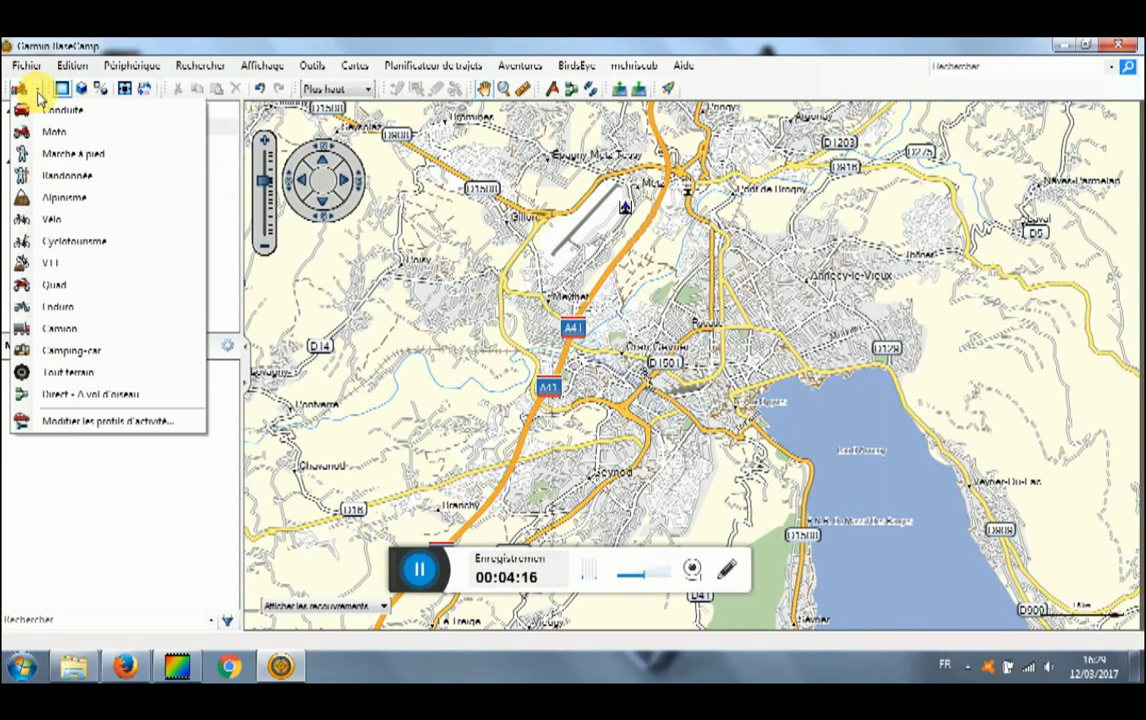
{"action": "left_click", "coordinate": [70, 424]}
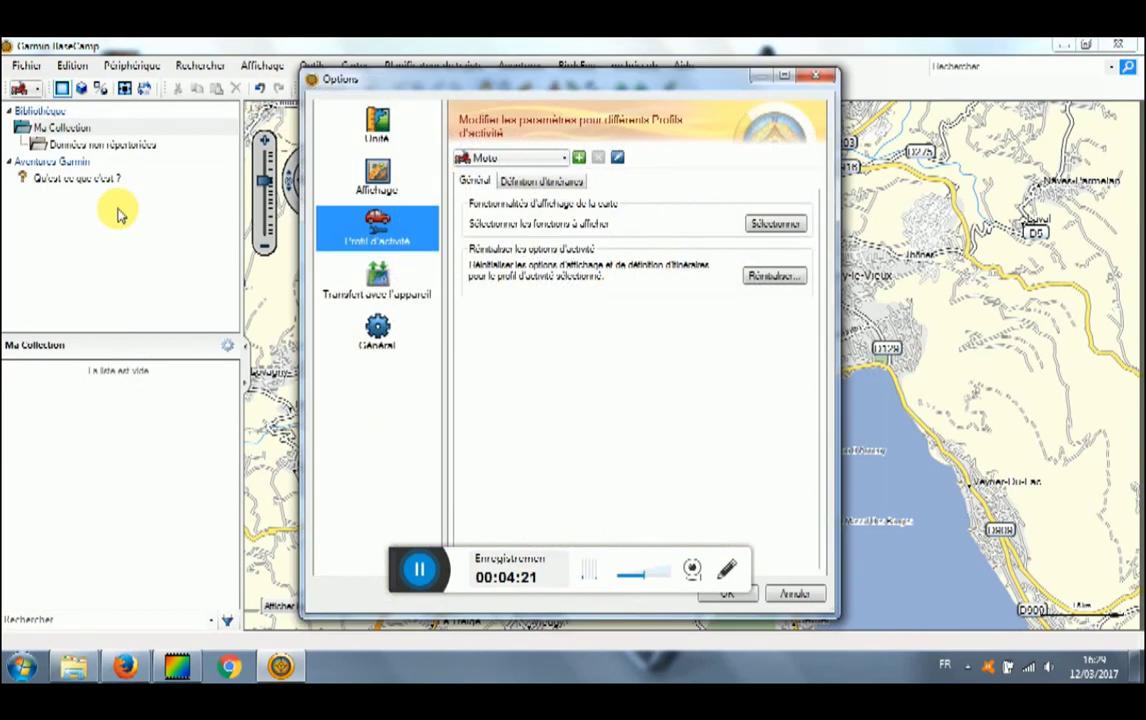
- Reopen the activity profile options and review the route preferences, road avoidances and feature avoidances of the Moto profile
{"action": "left_click", "coordinate": [34, 90]}
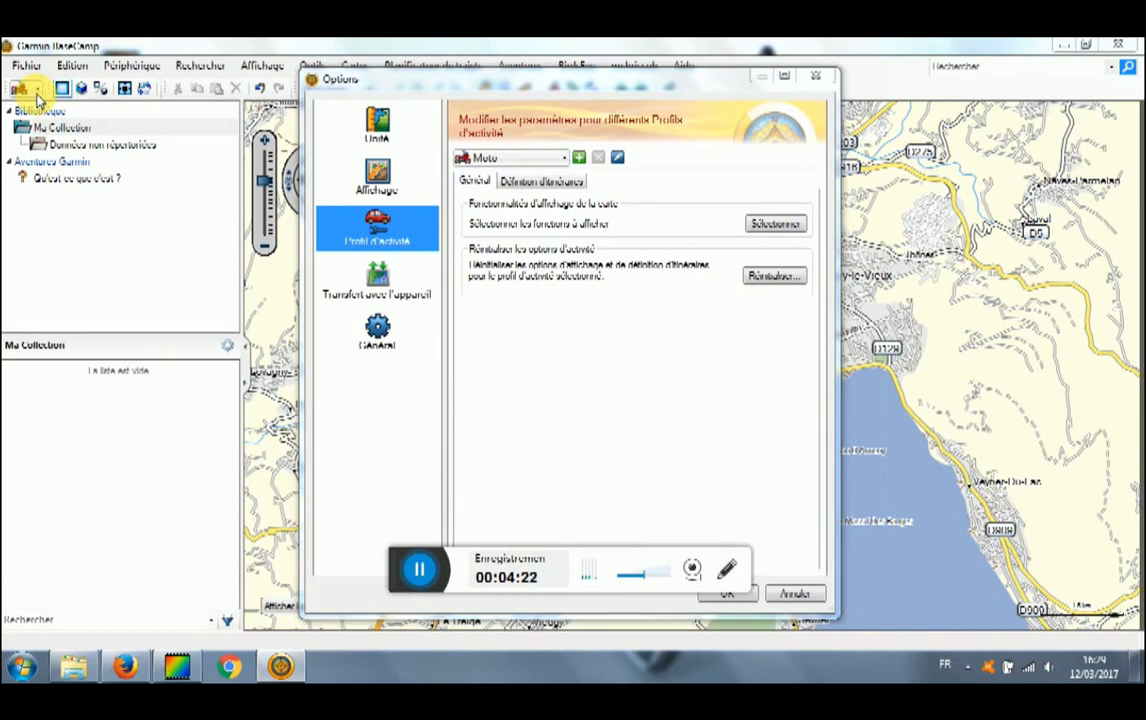
{"action": "left_click", "coordinate": [818, 79]}
{"action": "left_click", "coordinate": [40, 91]}
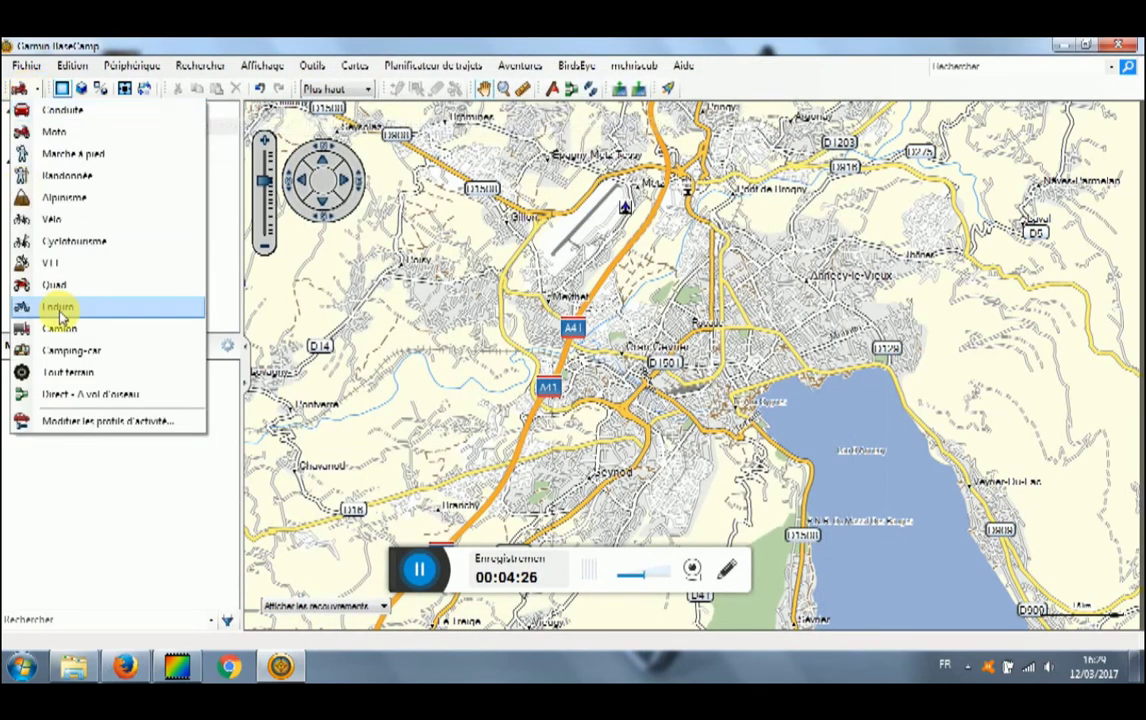
{"action": "left_click", "coordinate": [75, 423]}
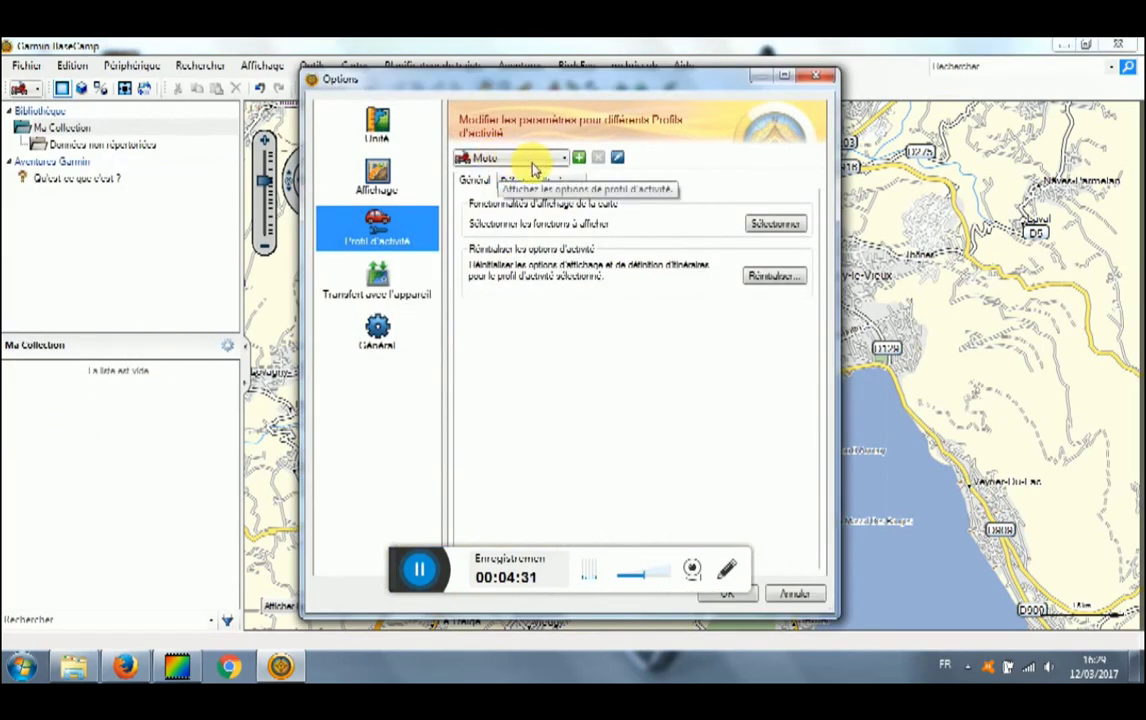
{"action": "left_click", "coordinate": [543, 183]}
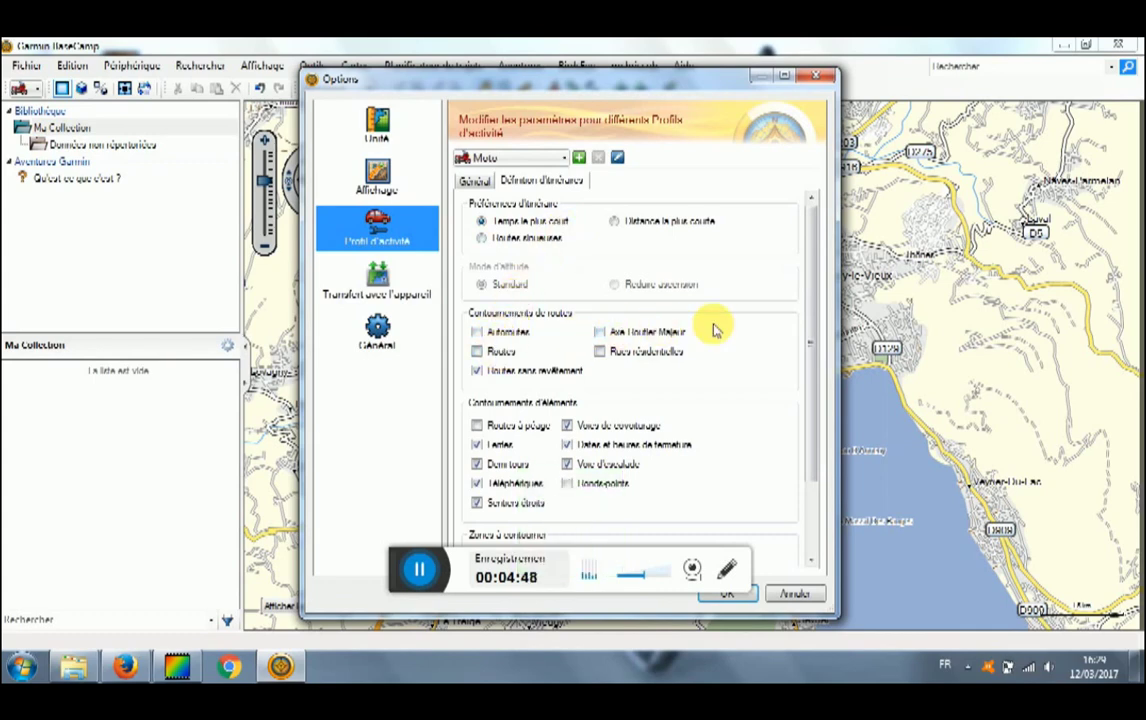
{"action": "left_click_drag", "start_coordinate": [811, 328], "coordinate": [810, 415]}
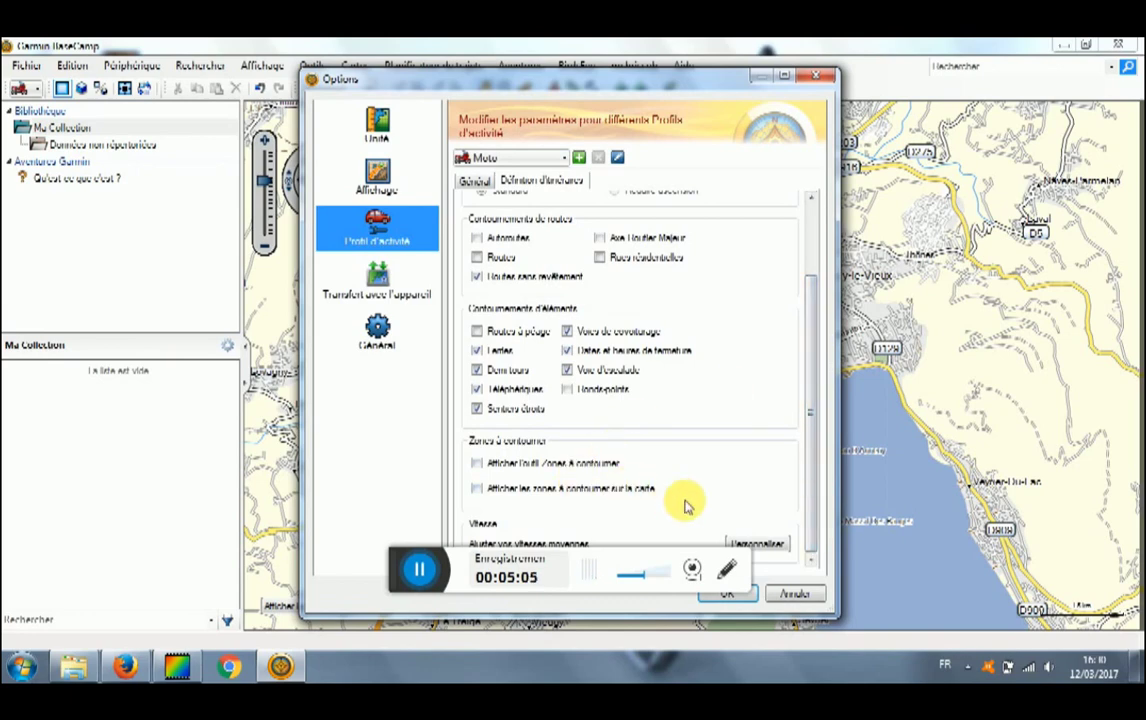
- Check the average speeds per road type for the Moto profile, and accept the activity profile options
{"action": "left_click", "coordinate": [757, 543]}
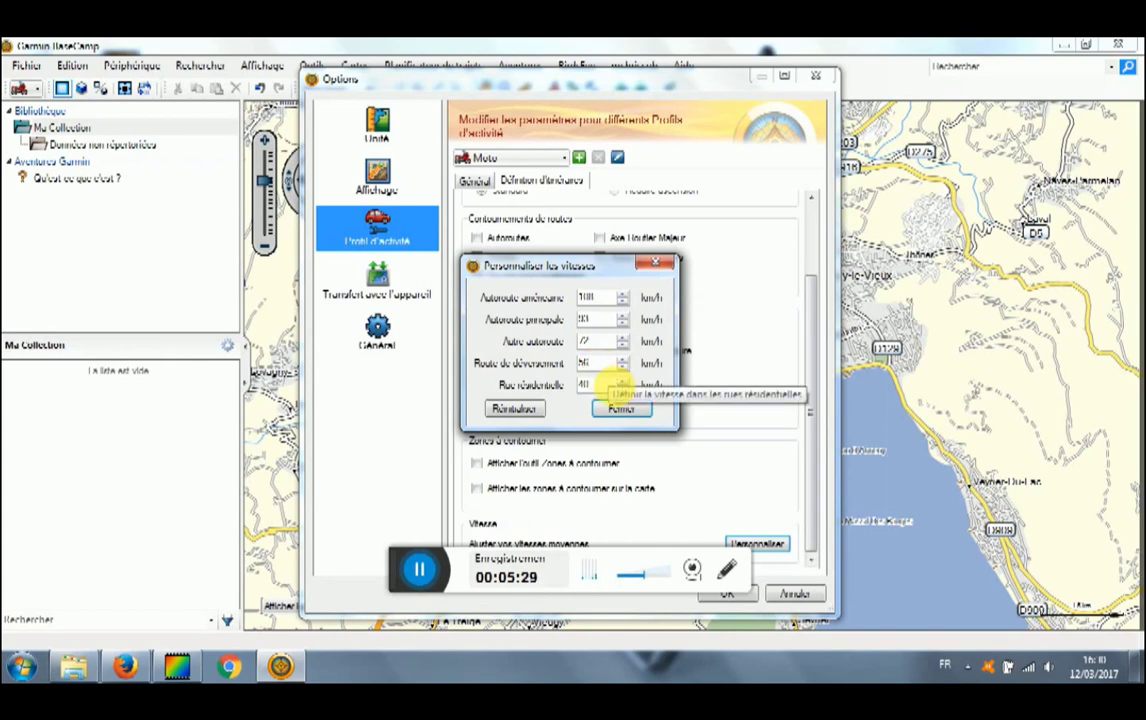
{"action": "left_click", "coordinate": [630, 407]}
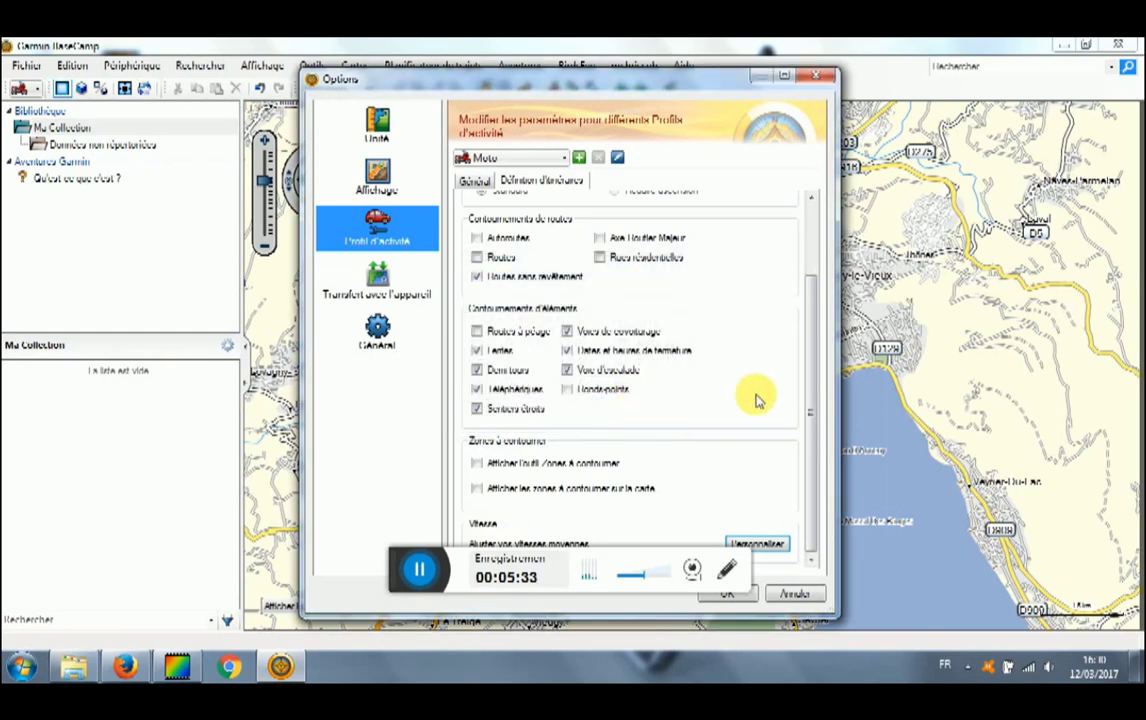
{"action": "left_click_drag", "start_coordinate": [695, 86], "coordinate": [763, 80]}
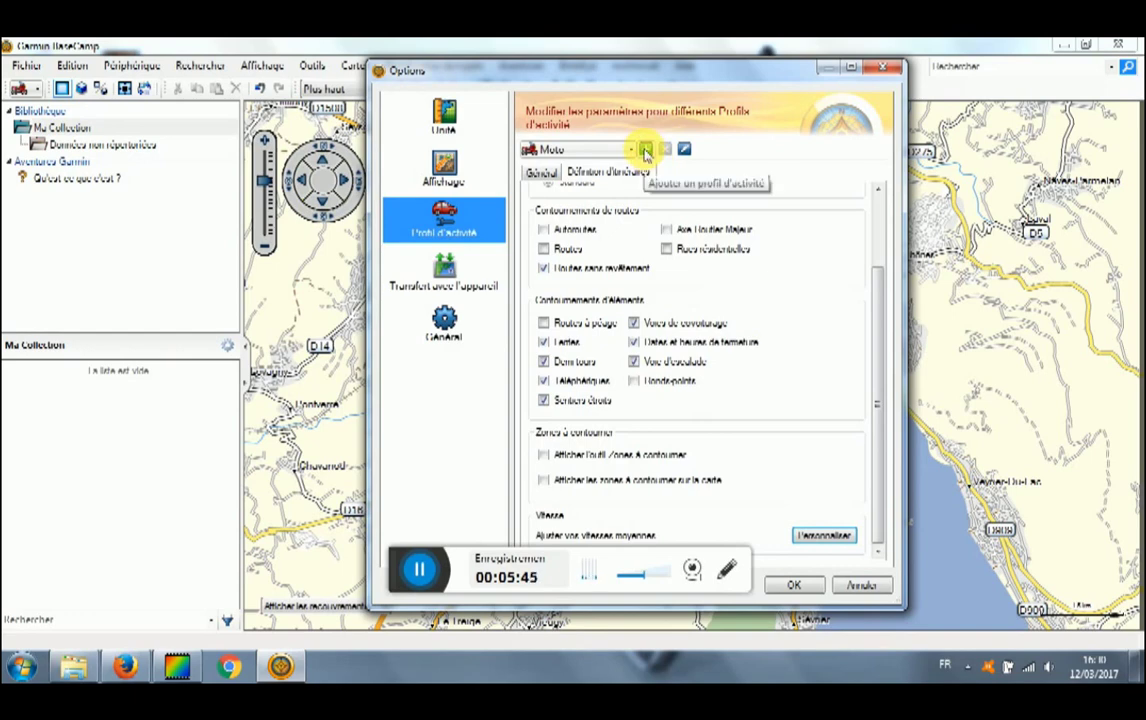
{"action": "left_click", "coordinate": [793, 584]}
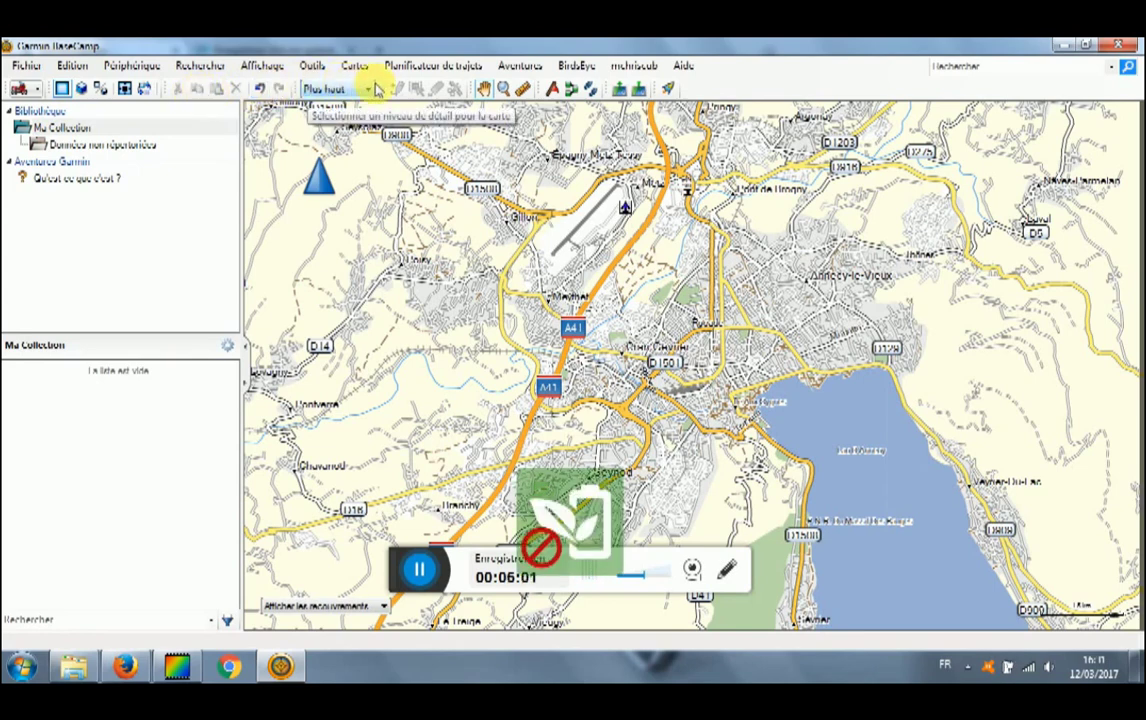
{"action": "left_click", "coordinate": [268, 70]}
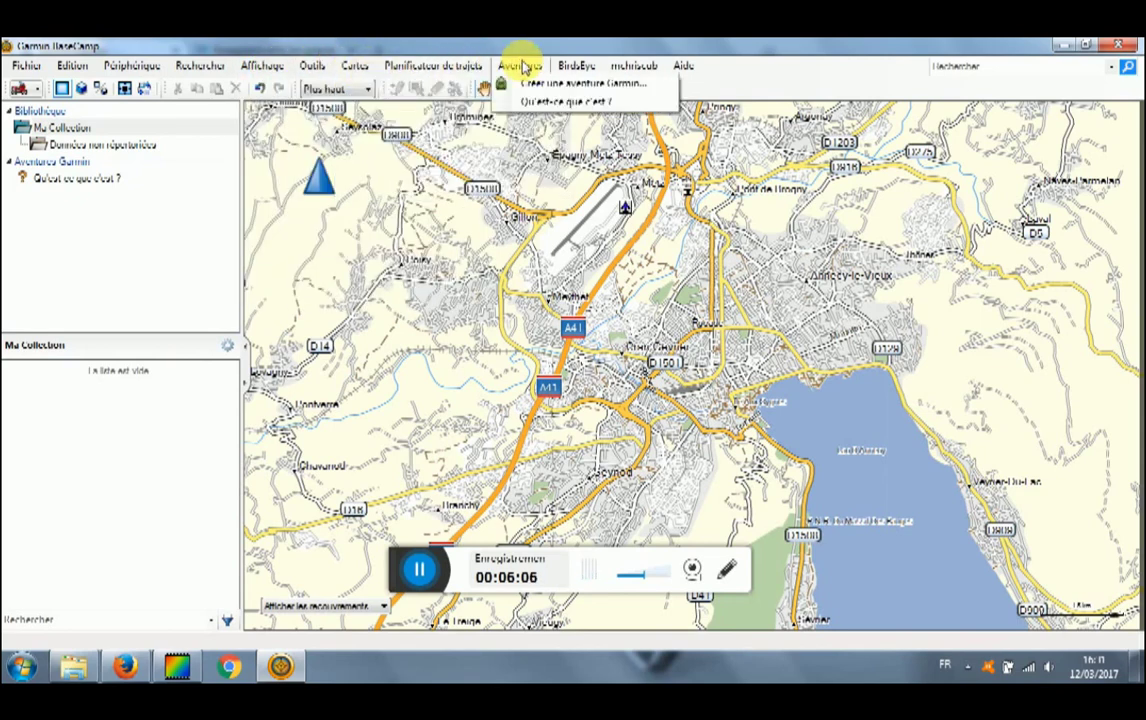
{"action": "left_click", "coordinate": [308, 53]}
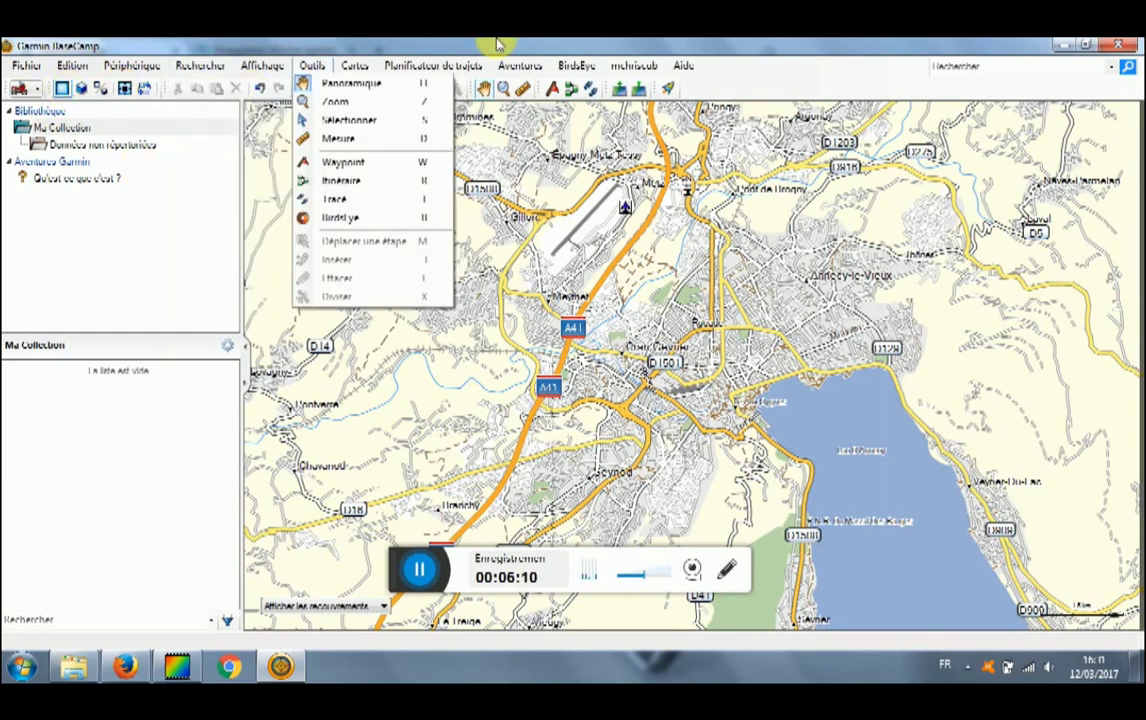
{"action": "left_click", "coordinate": [638, 45]}
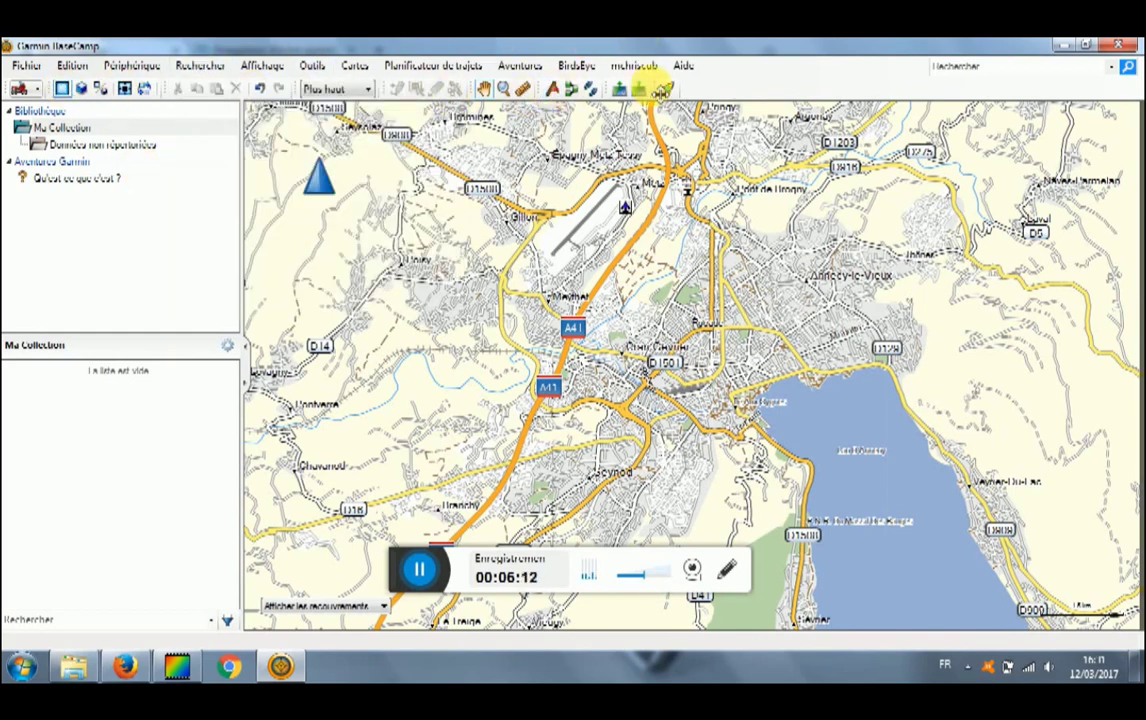
- Compare the map at the Bas and Haut detail levels and return it to Plus haut
{"action": "left_click", "coordinate": [352, 92]}
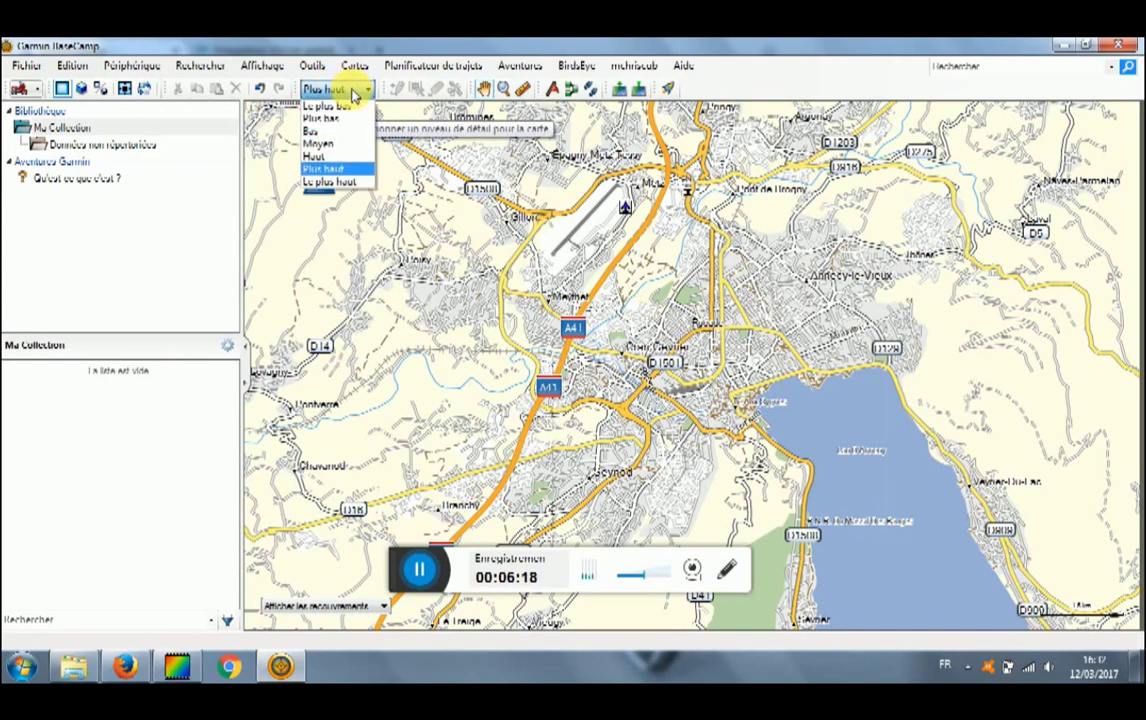
{"action": "left_click", "coordinate": [333, 131]}
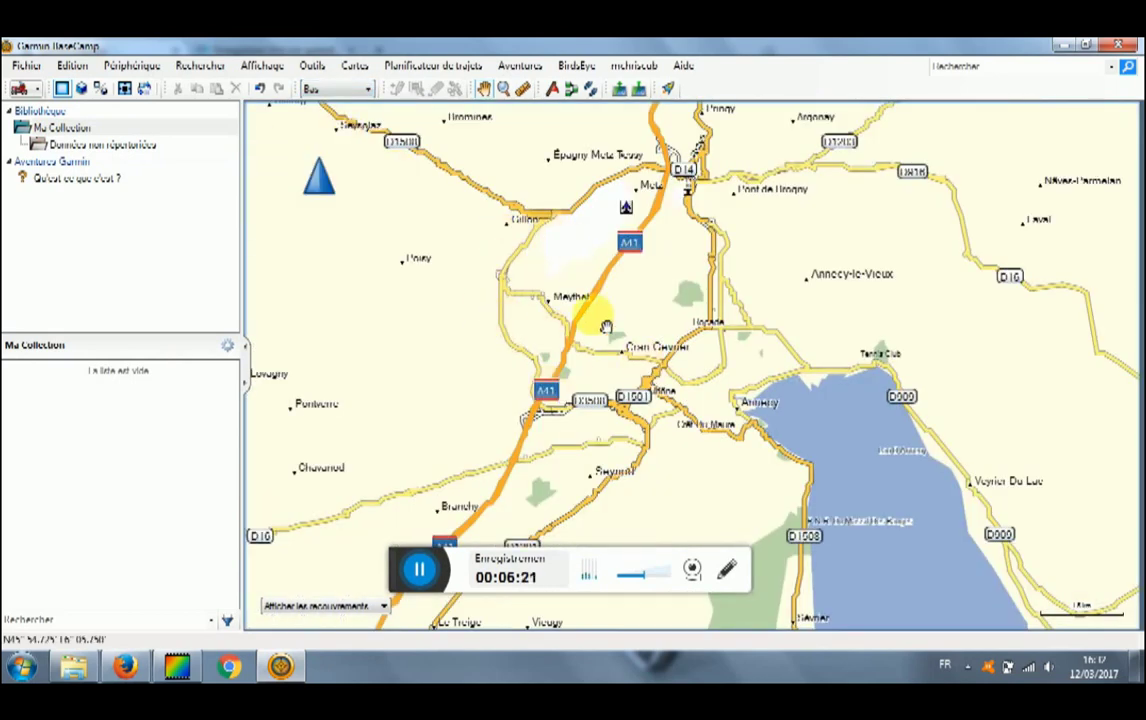
{"action": "left_click", "coordinate": [340, 89]}
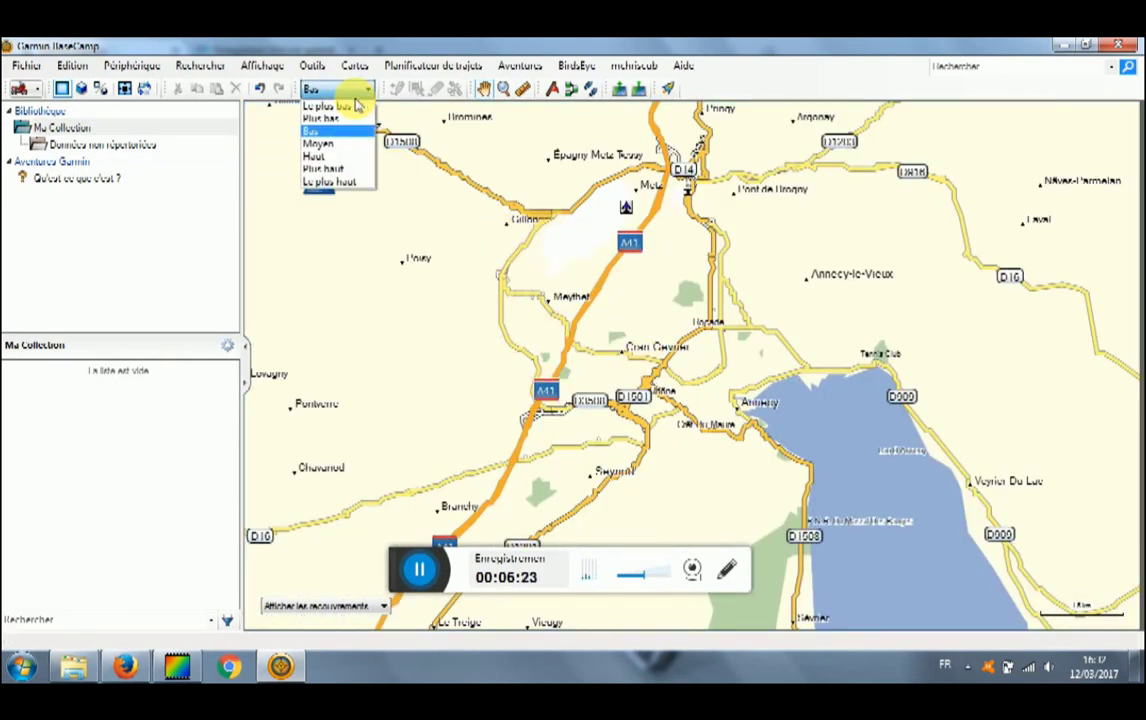
{"action": "left_click", "coordinate": [334, 158]}
{"action": "left_click", "coordinate": [362, 91]}
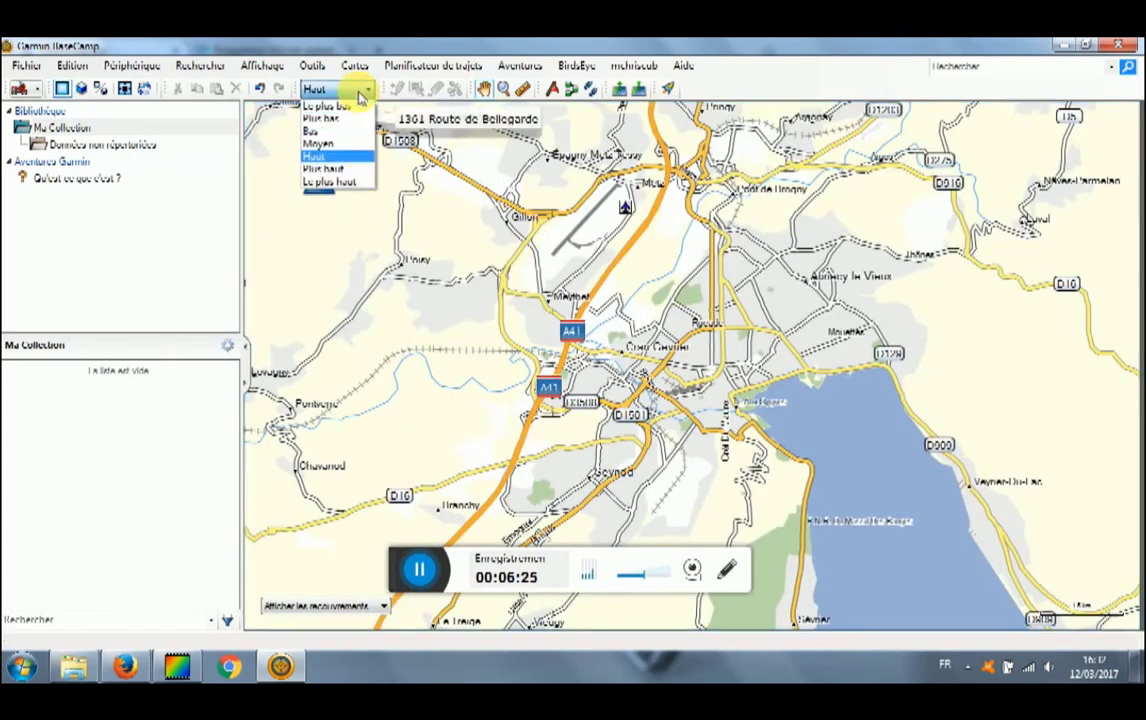
{"action": "left_click", "coordinate": [343, 170]}
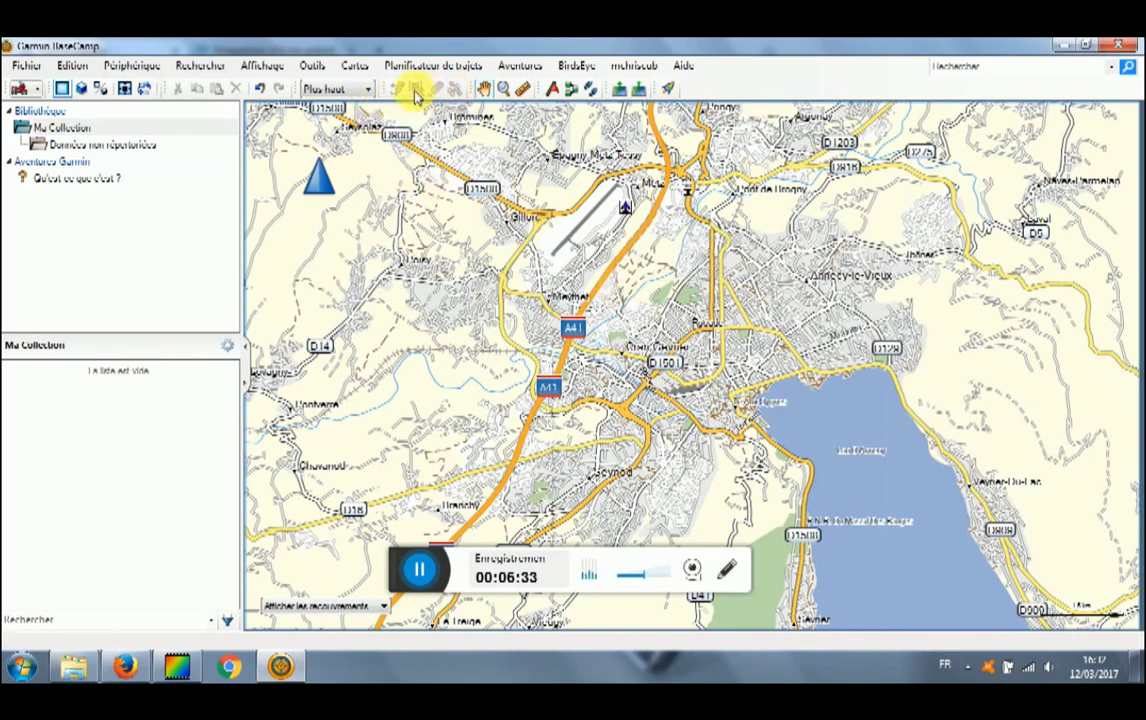
- Pan the map of the Annecy area slightly with the Panoramique tool
{"action": "left_click", "coordinate": [481, 90]}
{"action": "left_click_drag", "start_coordinate": [486, 166], "coordinate": [505, 195]}
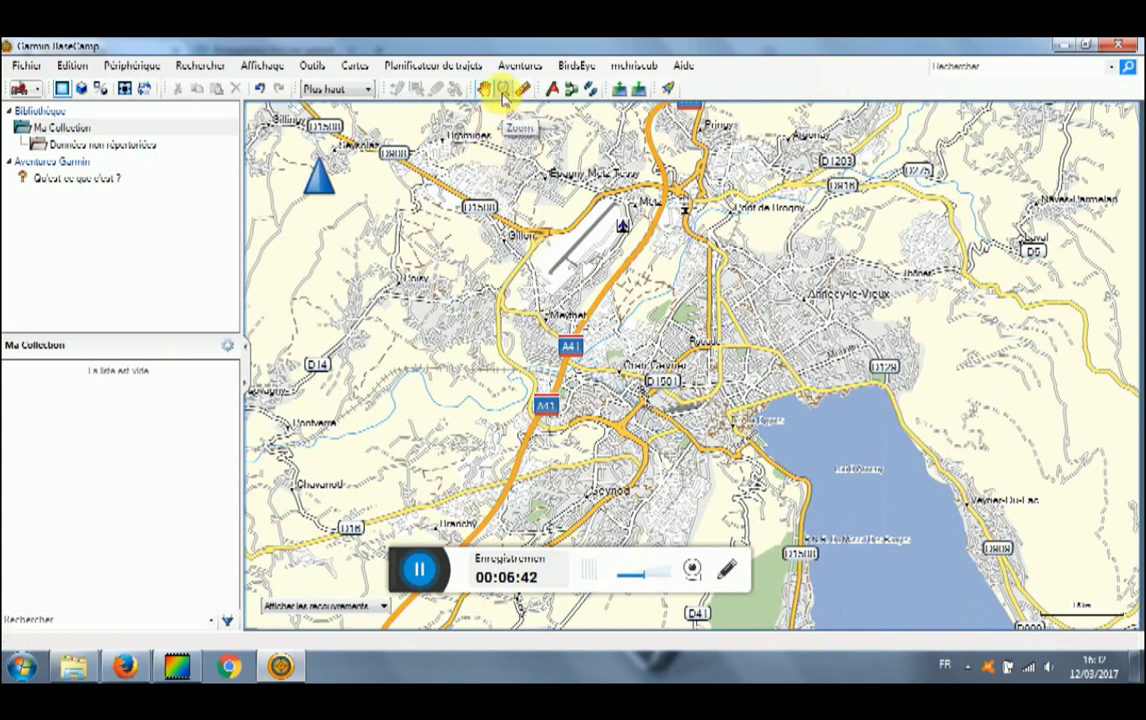